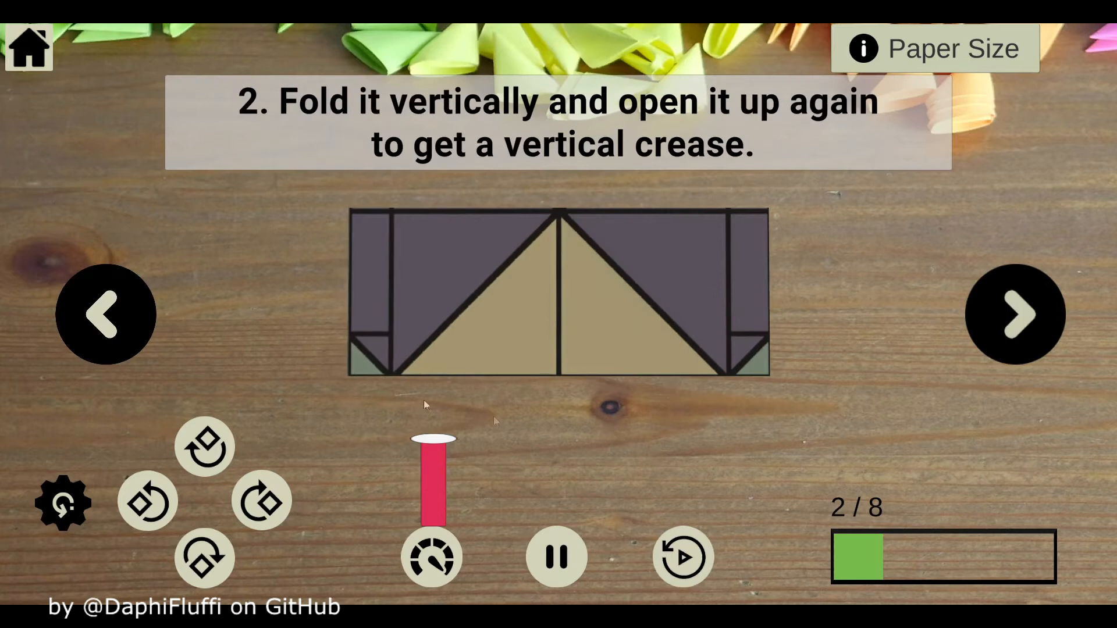
- Slow down the folding animation, then advance the instructions to step 6 and replay its animation
left_click(431, 502)
left_click(1031, 322)
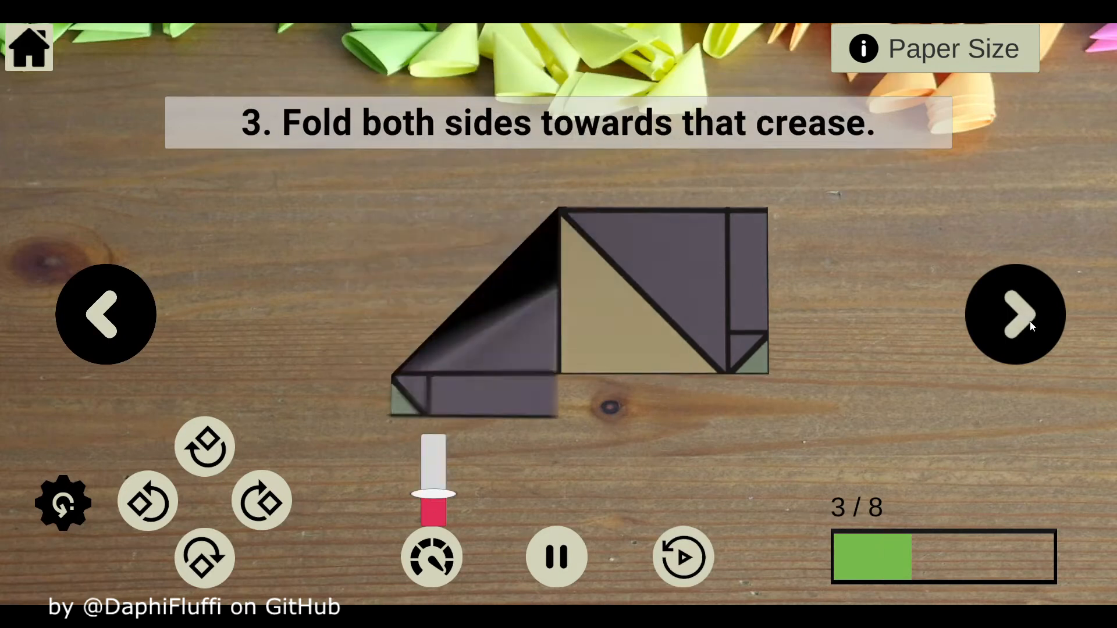
left_click(1030, 321)
left_click(1030, 321)
left_click(1030, 325)
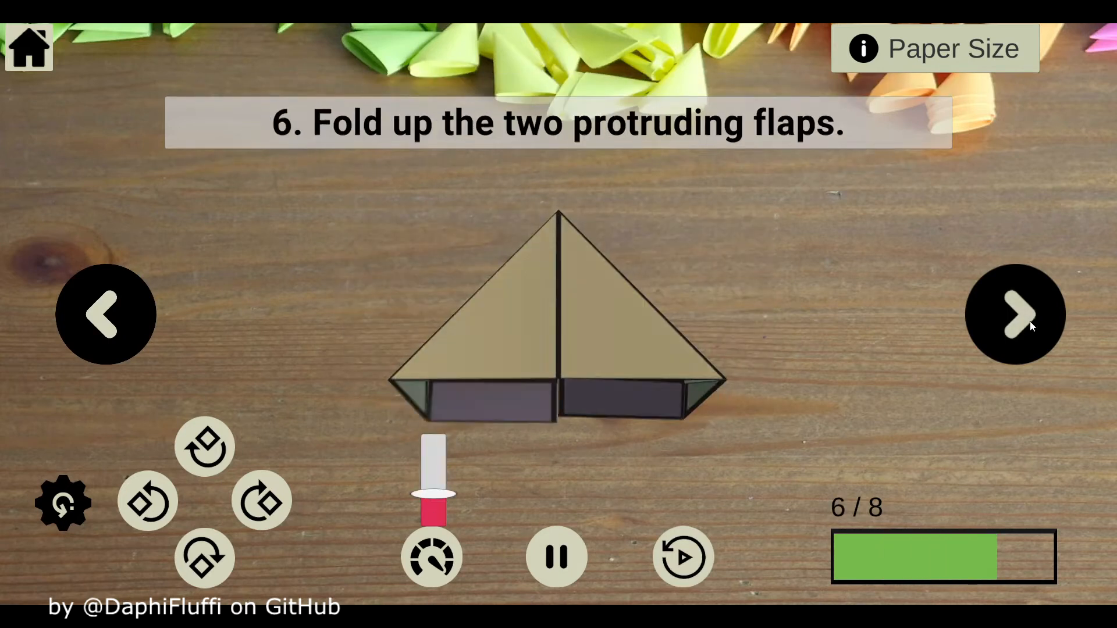
left_click(668, 548)
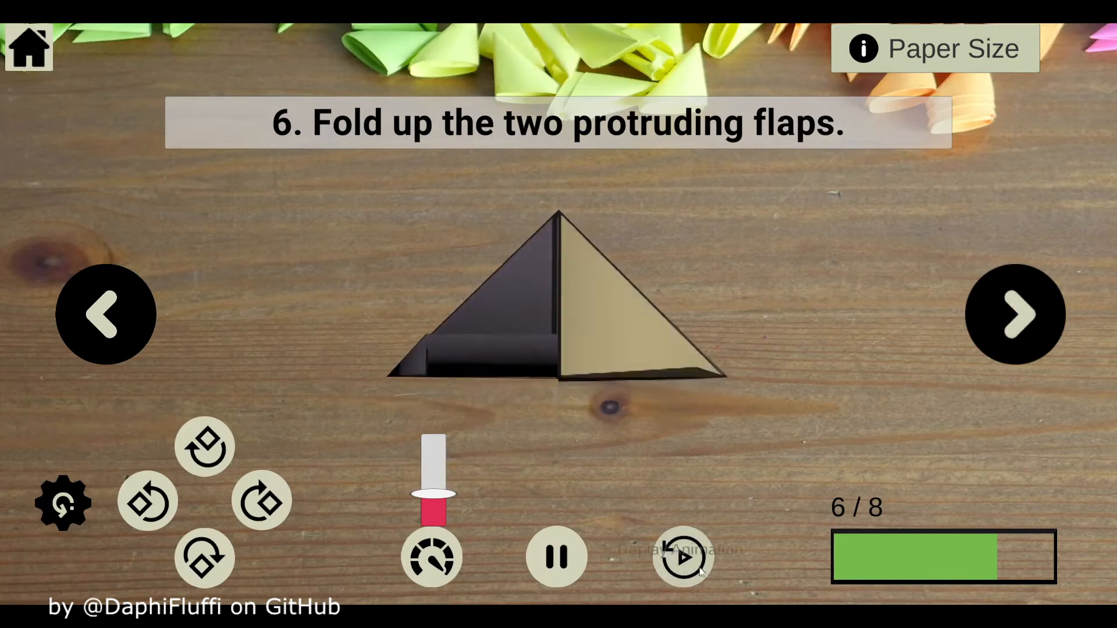
- Go to folding step 7 and consult the paper size information, closing it when read
left_click(1008, 302)
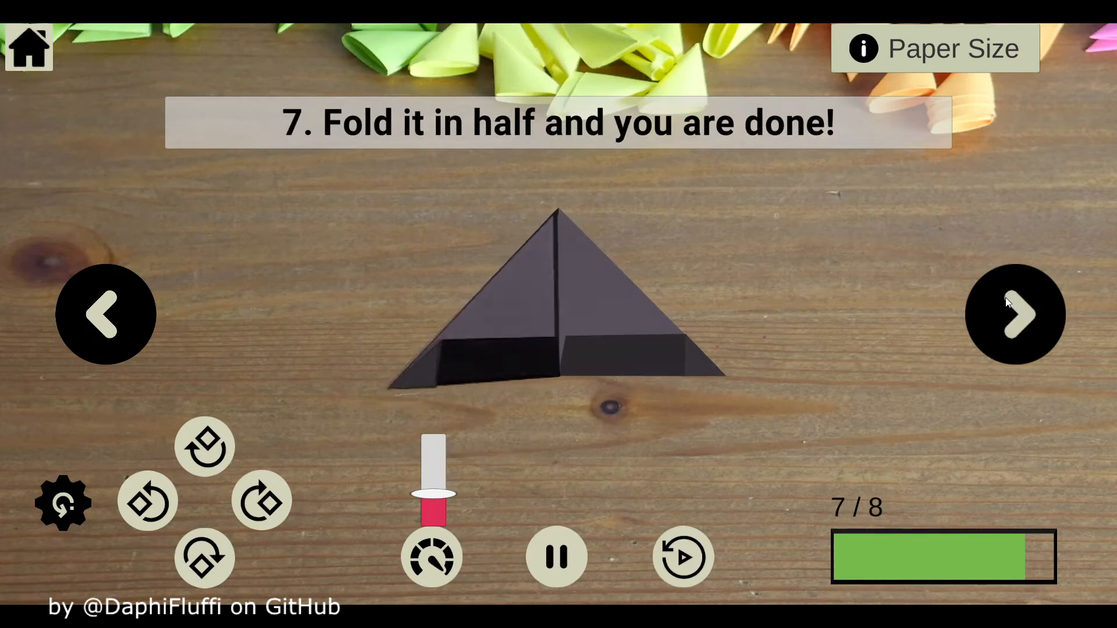
left_click(889, 54)
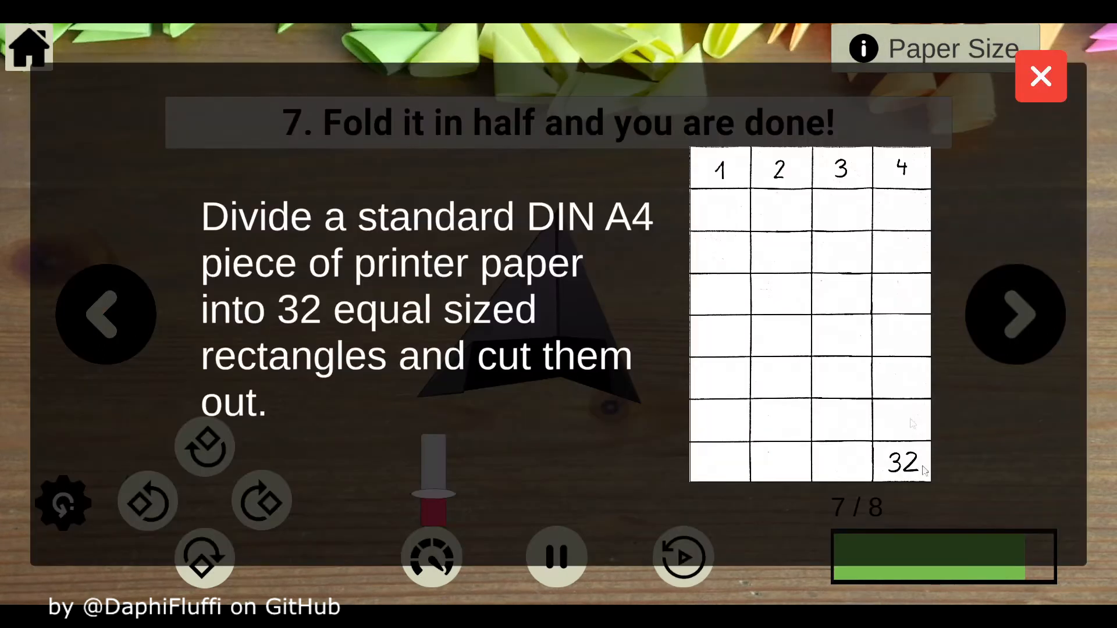
left_click(1050, 88)
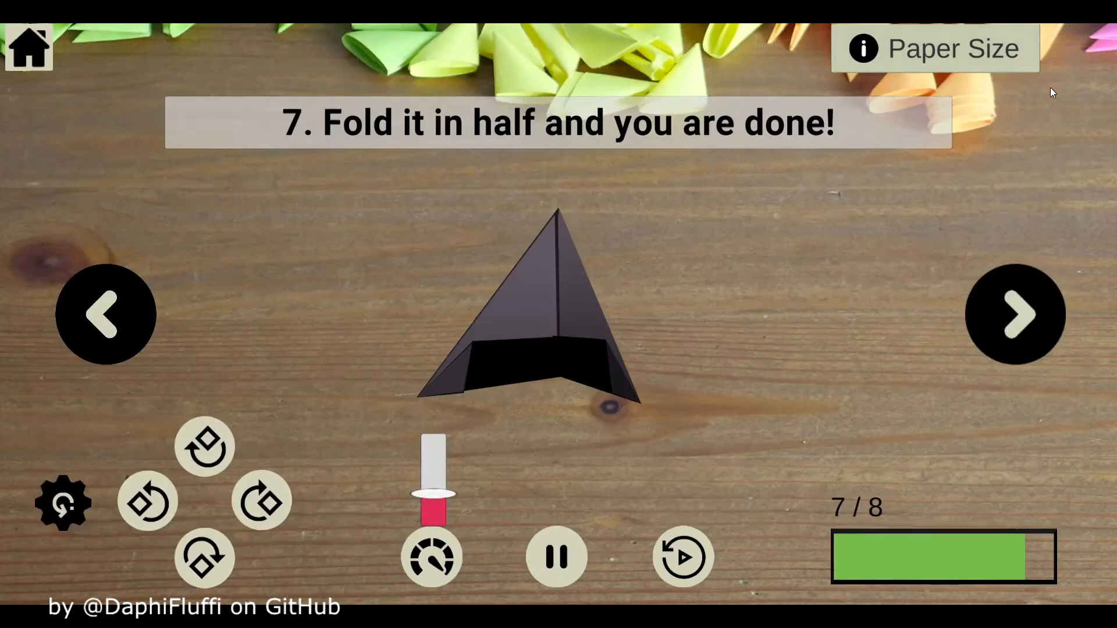
- Advance to folding step 8 and rotate the finished piece to inspect it from several sides
left_click(259, 498)
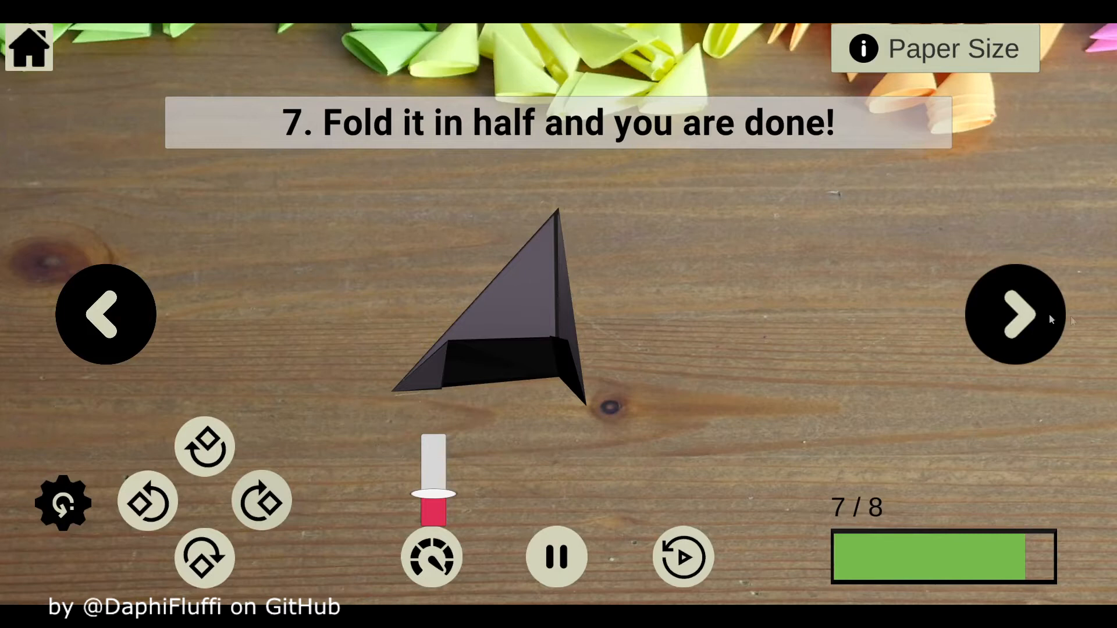
left_click(1004, 304)
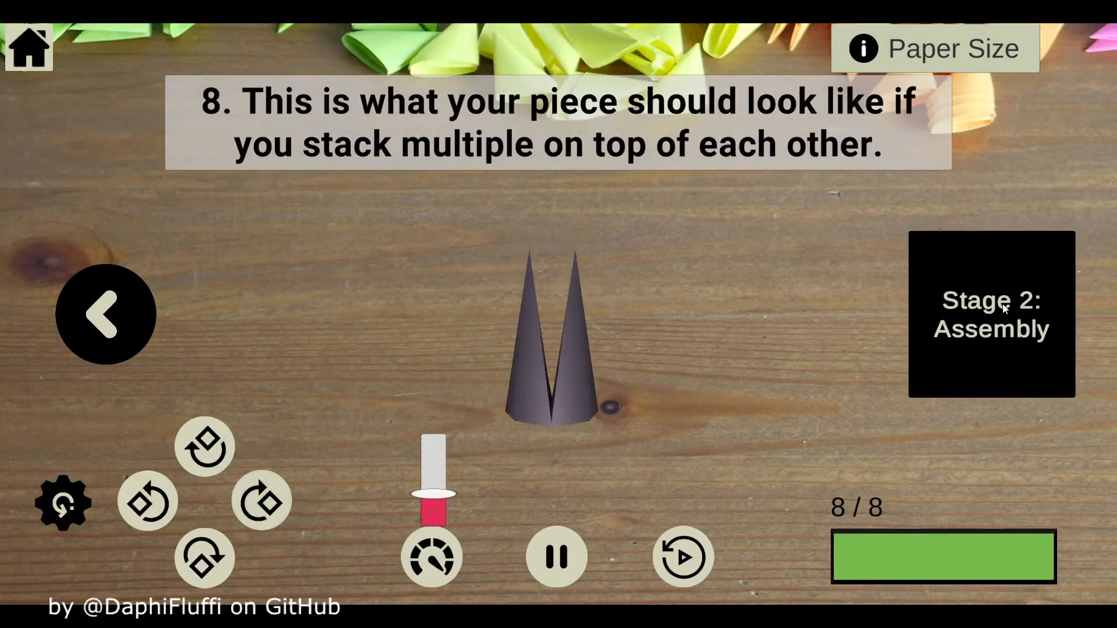
left_click(227, 544)
left_click(215, 451)
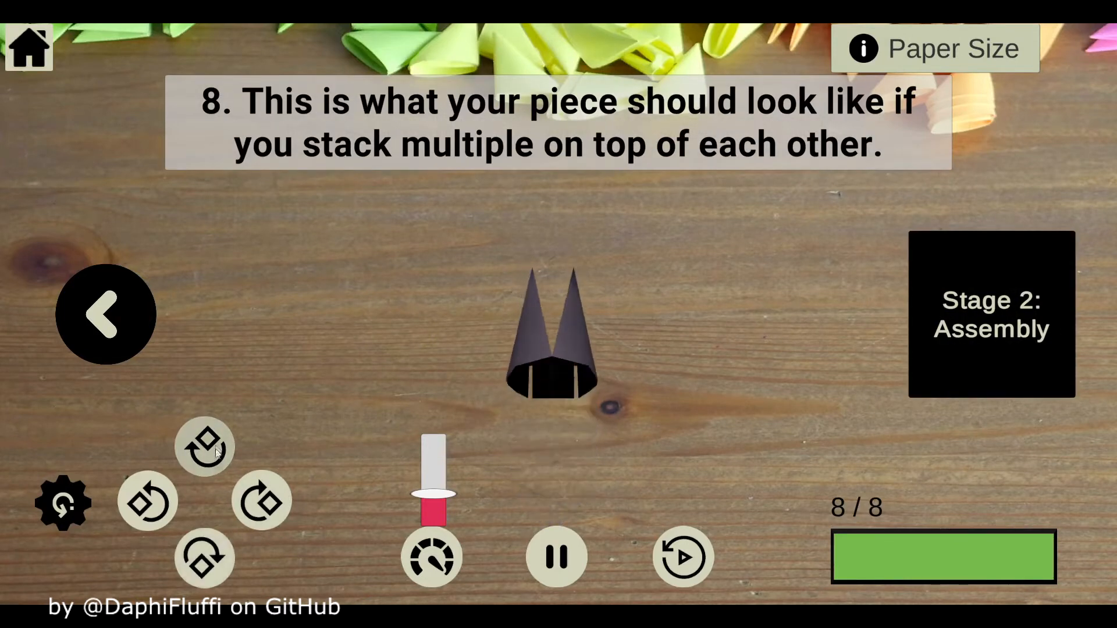
left_click(204, 556)
left_click(256, 510)
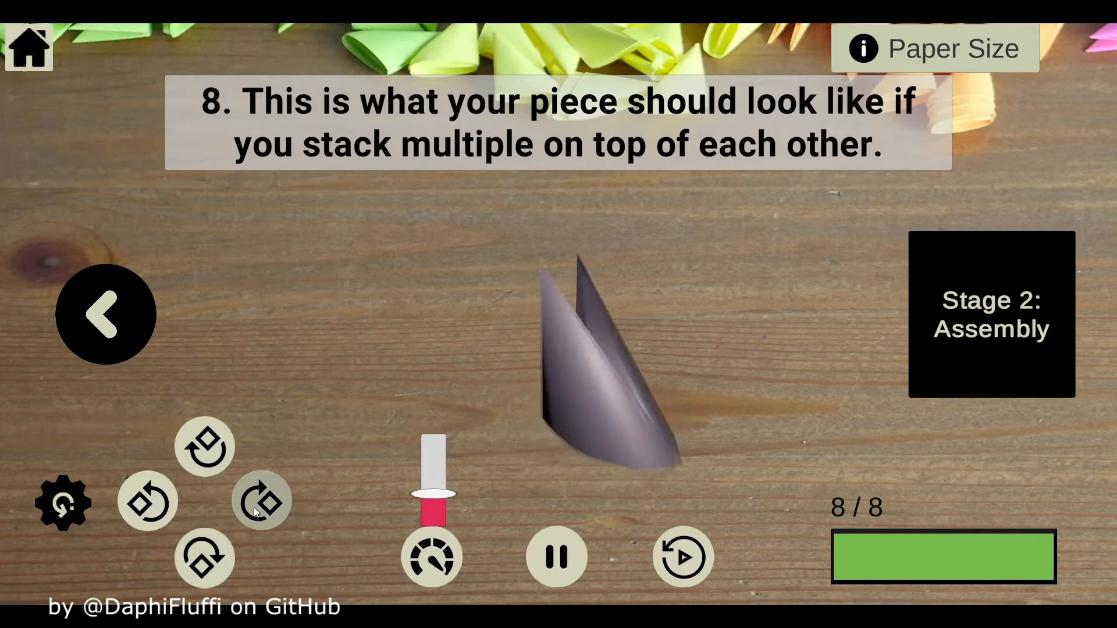
- Open the Base tutorial of the Assembly stage and try pausing, resuming and replaying the step 1 video
left_click(1000, 357)
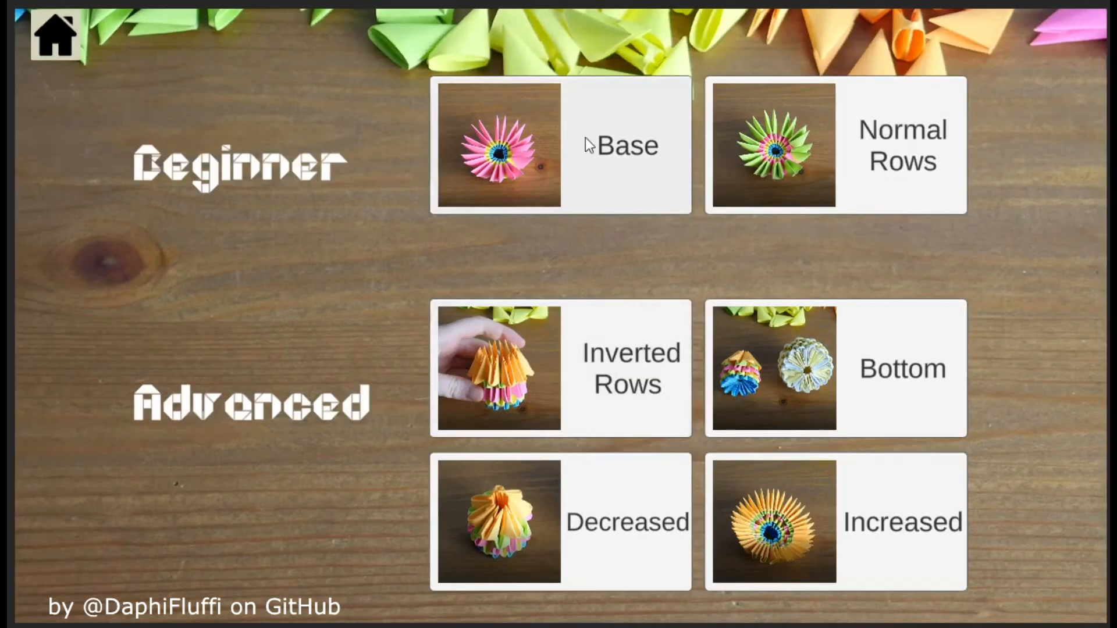
left_click(586, 145)
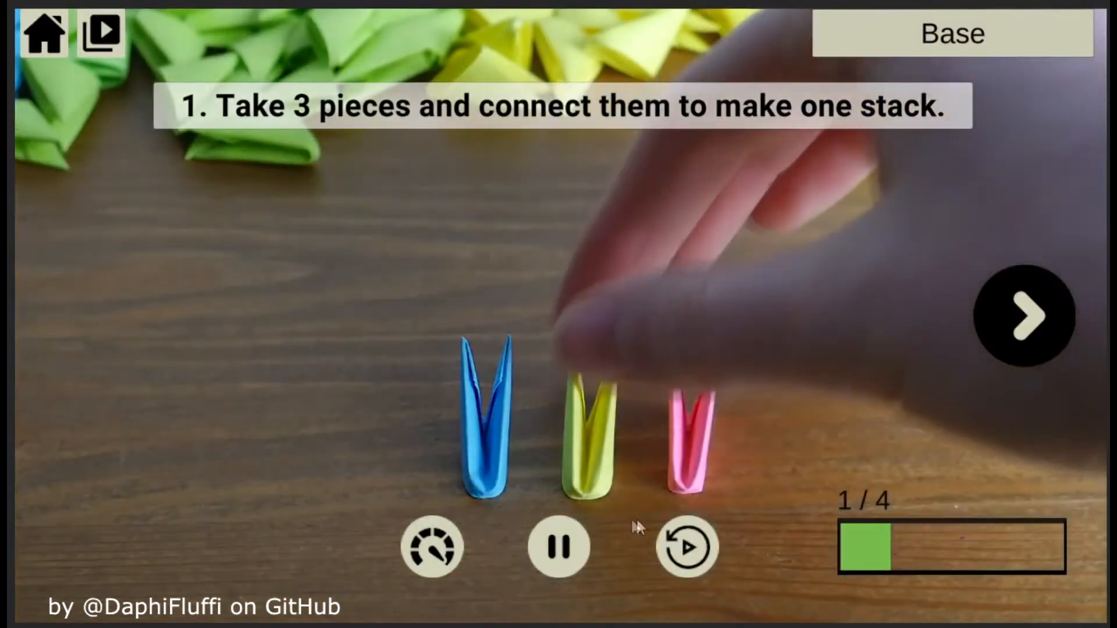
left_click(572, 535)
left_click(571, 535)
left_click(572, 535)
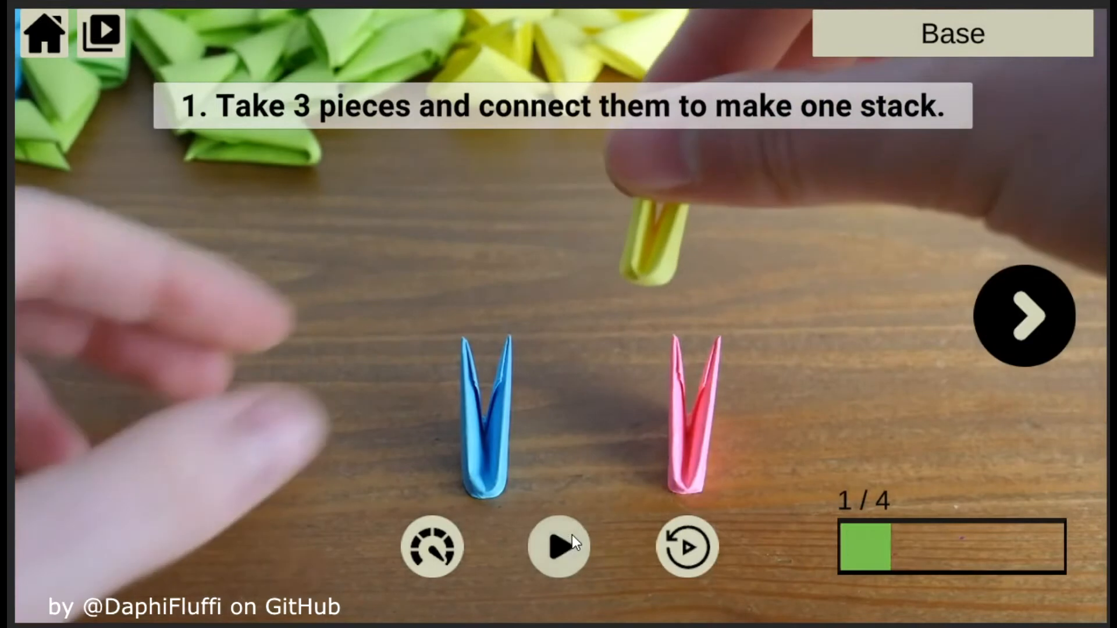
left_click(572, 535)
left_click(572, 535)
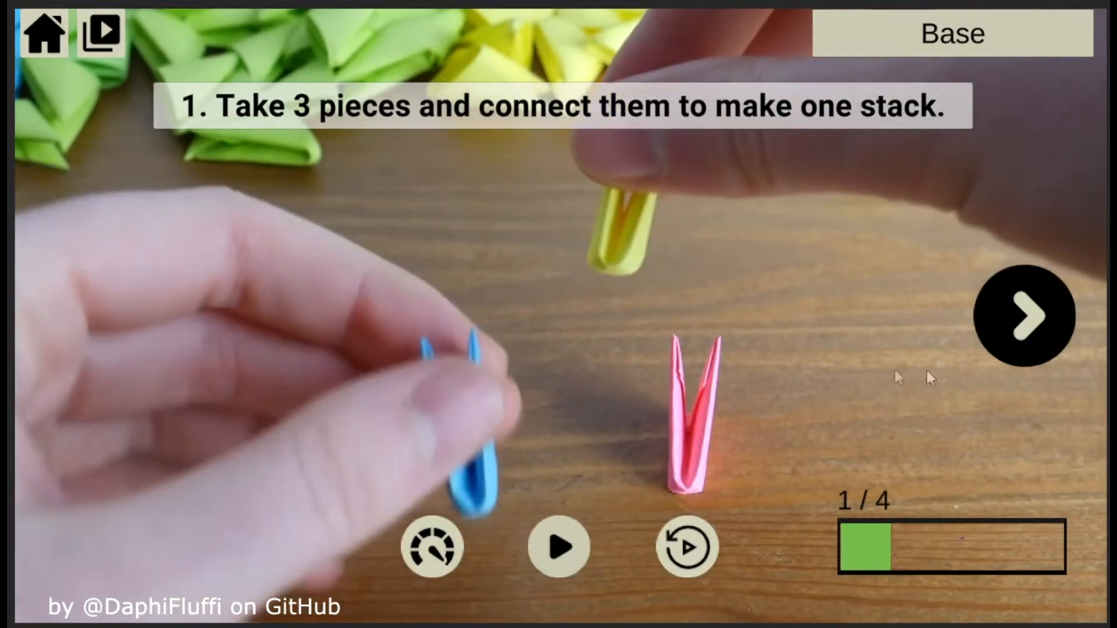
left_click(692, 546)
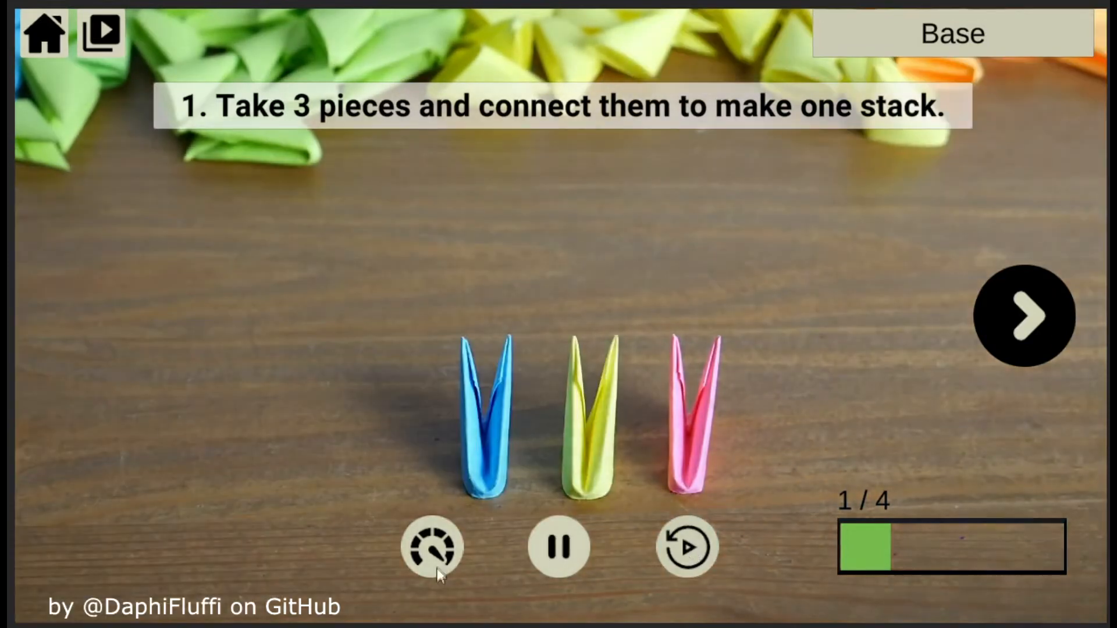
- Raise the video speed to maximum and go through the Base tutorial to step 4, returning to the overview
left_click(435, 553)
left_click_drag(432, 493, 431, 333)
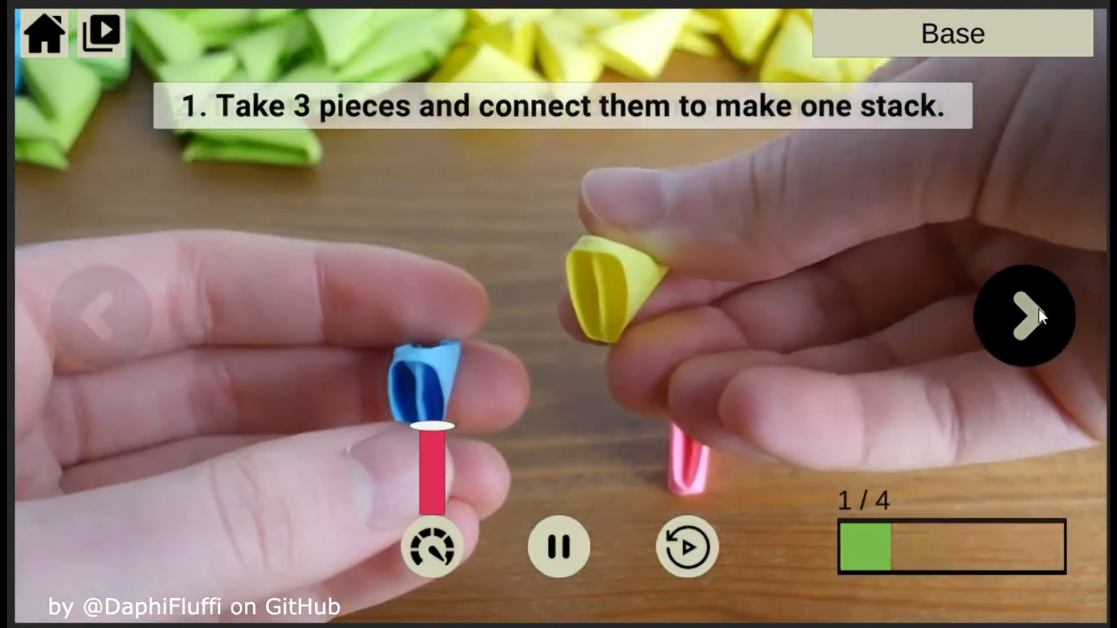
left_click(1025, 316)
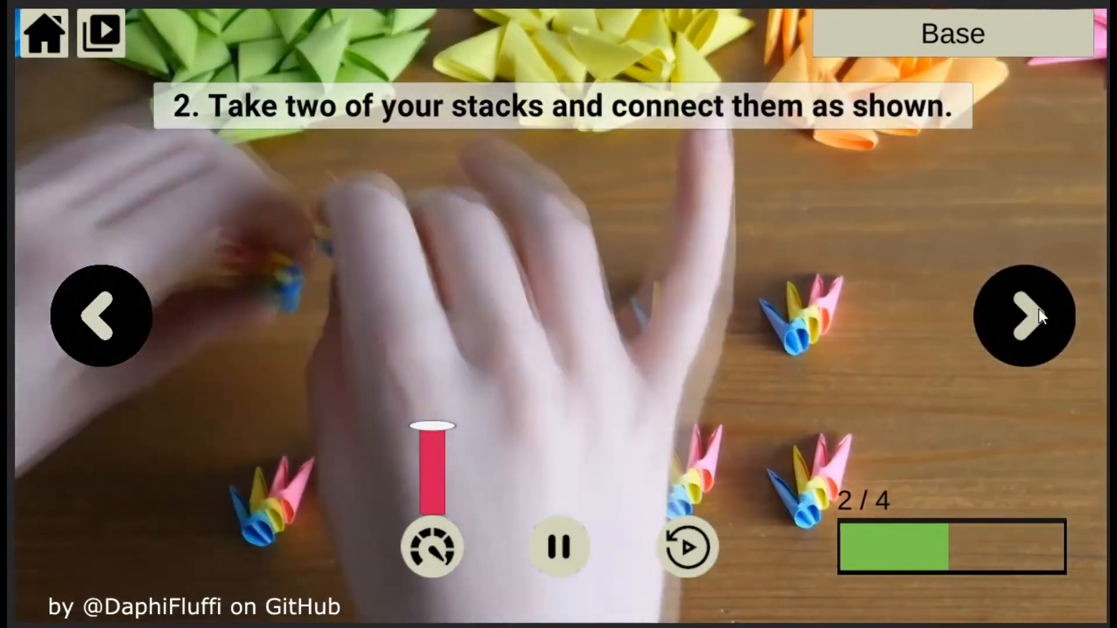
left_click(1026, 316)
left_click(1039, 309)
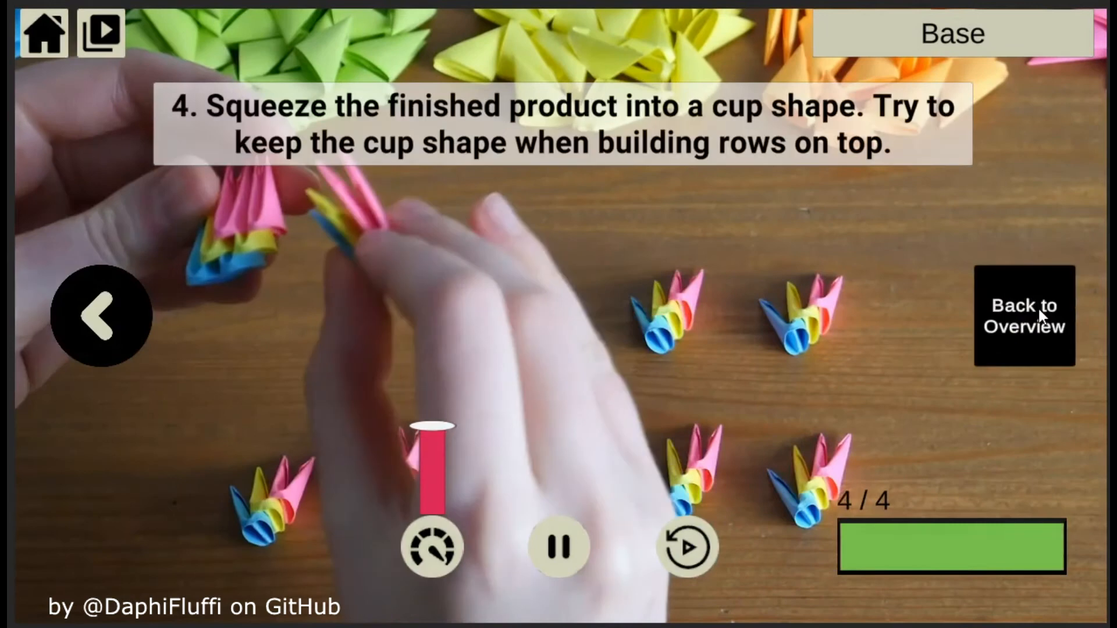
left_click(1039, 309)
- View both steps of the Normal Rows tutorial and return to the overview
left_click(882, 159)
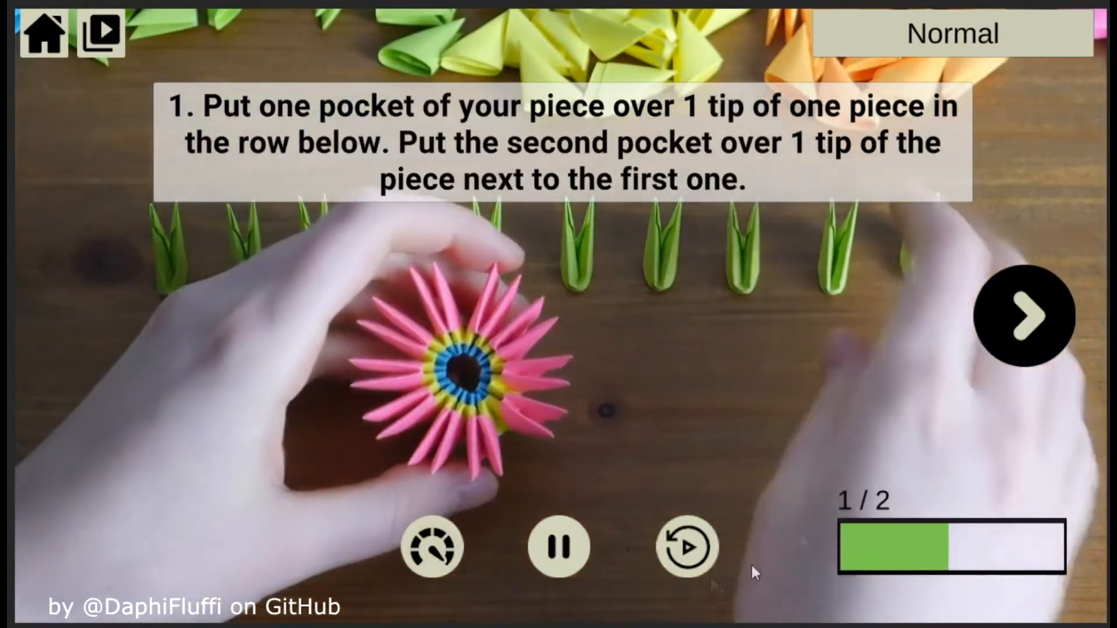
left_click(1039, 320)
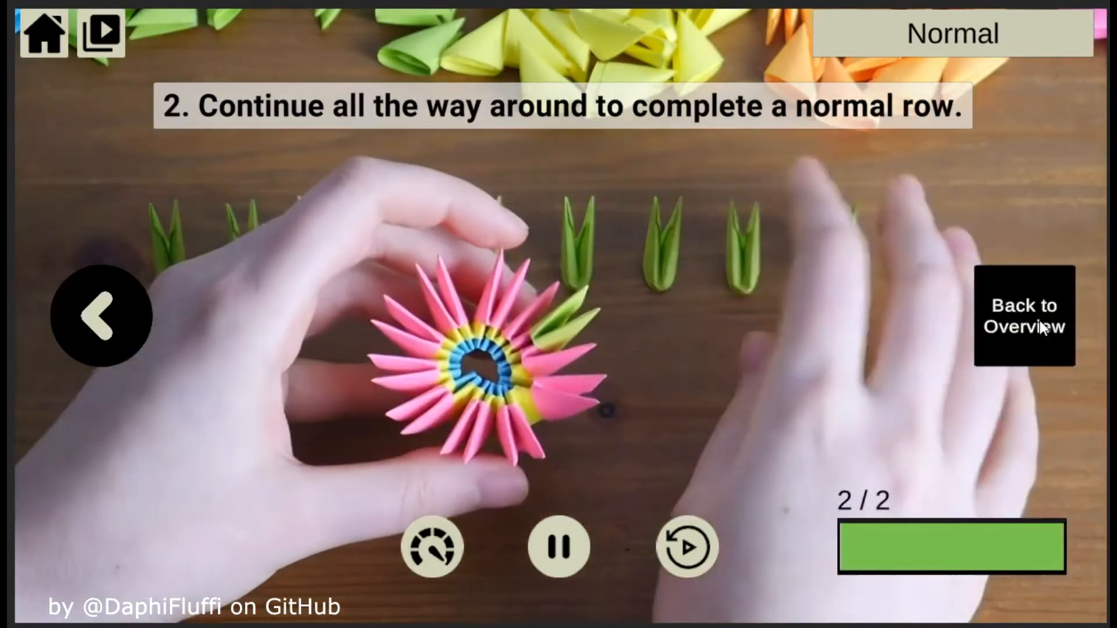
left_click(1039, 320)
- Open the Inverted Rows tutorial, show its speed control and go through all five steps back to the overview
left_click(541, 353)
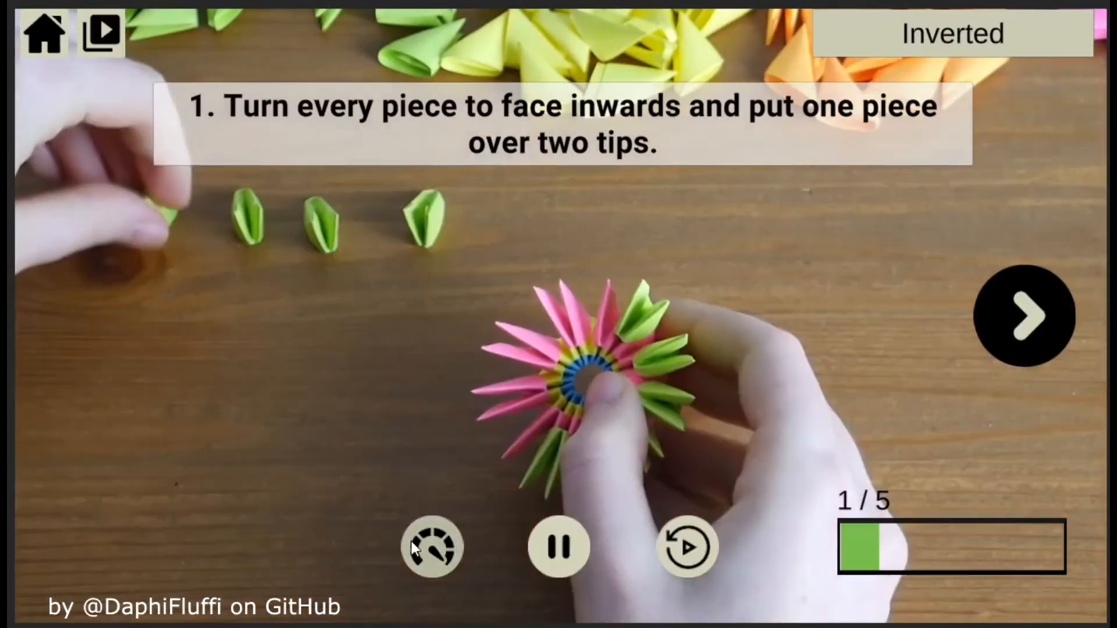
left_click(411, 541)
left_click(1018, 323)
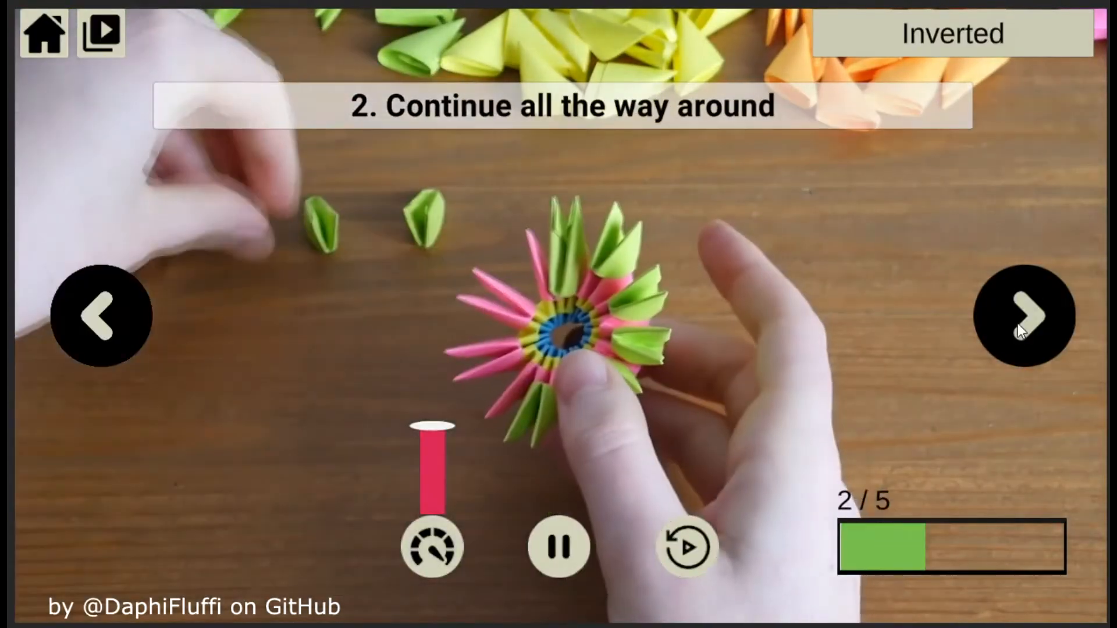
left_click(1015, 319)
left_click(1009, 307)
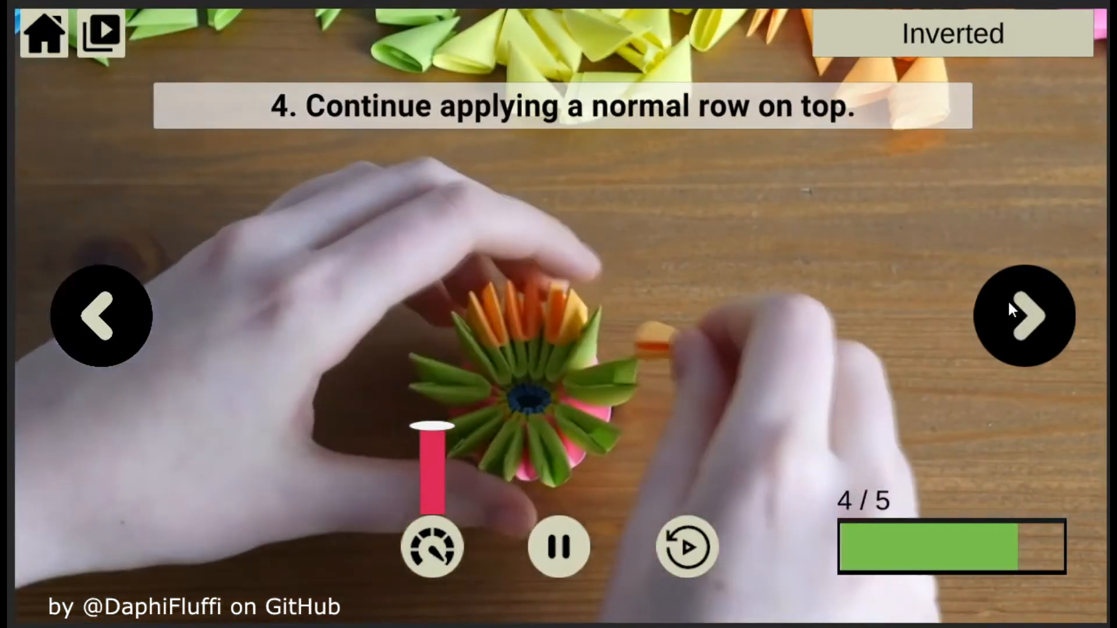
left_click(1007, 300)
left_click(1008, 302)
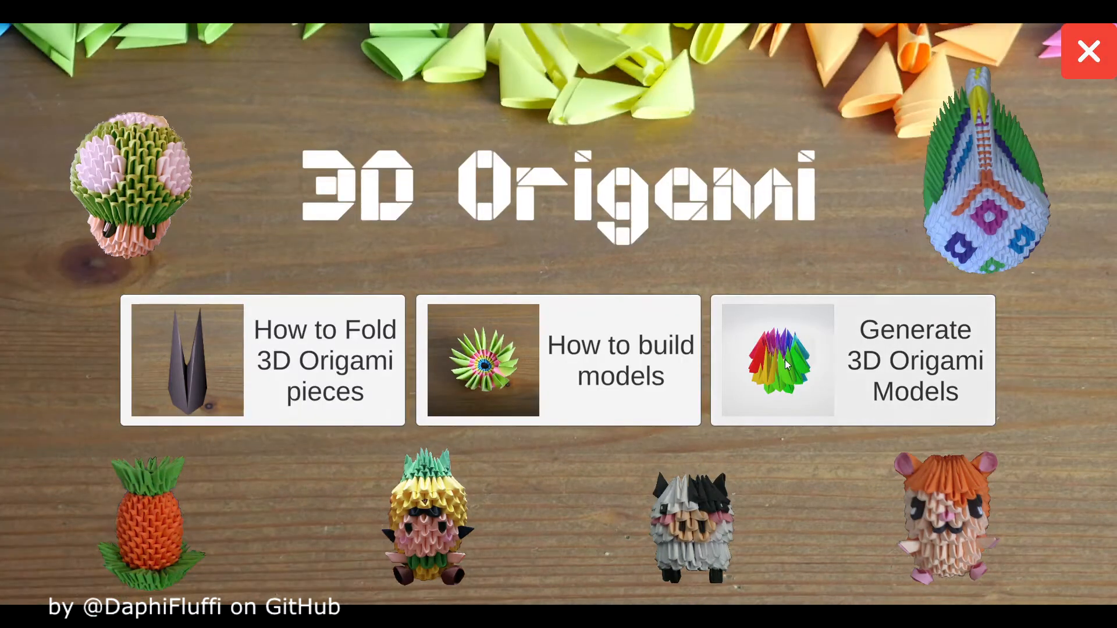
- Generate a 3D origami model with 12 rows, 15 pieces per row and a decrease in row 12
left_click(783, 361)
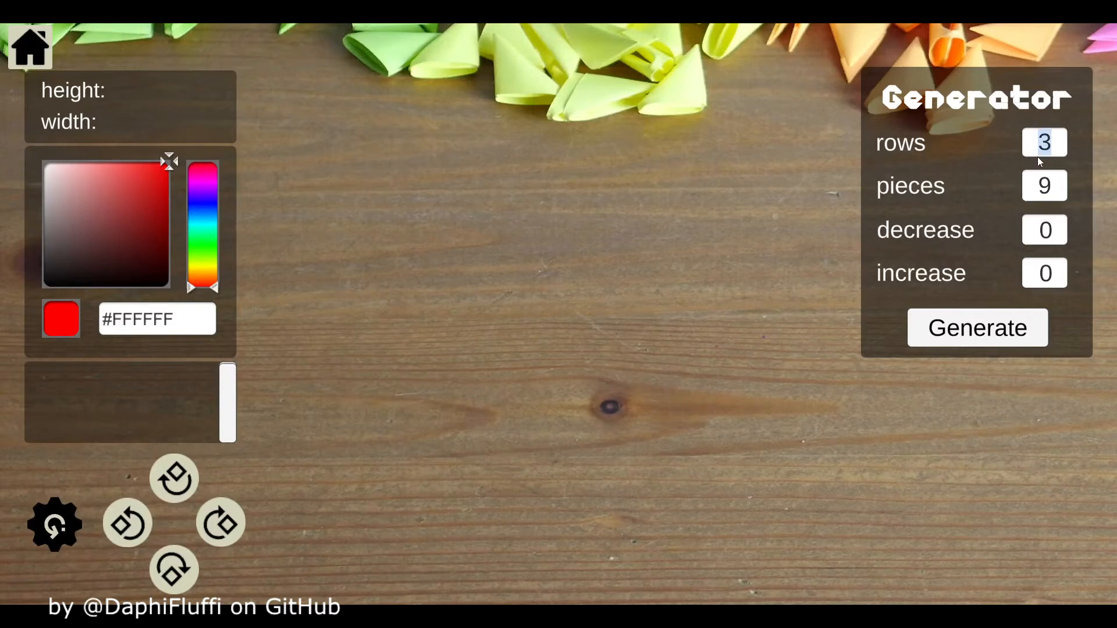
type("12")
double_click(1044, 186)
type("1")
key("Return")
type("5")
double_click(1045, 230)
type("12")
key("Return")
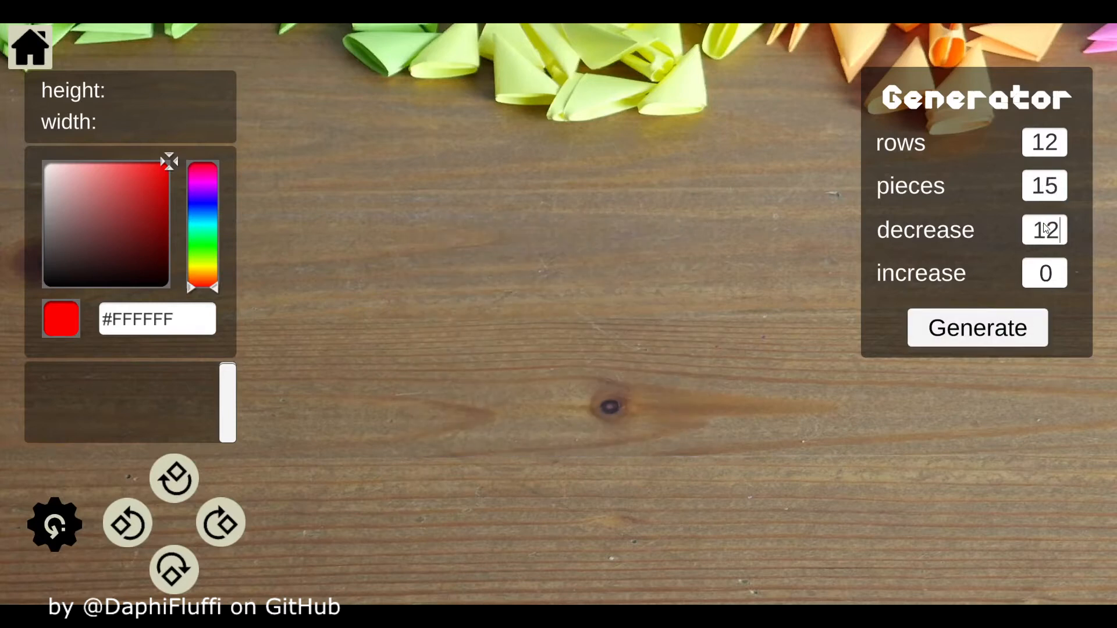
left_click(974, 327)
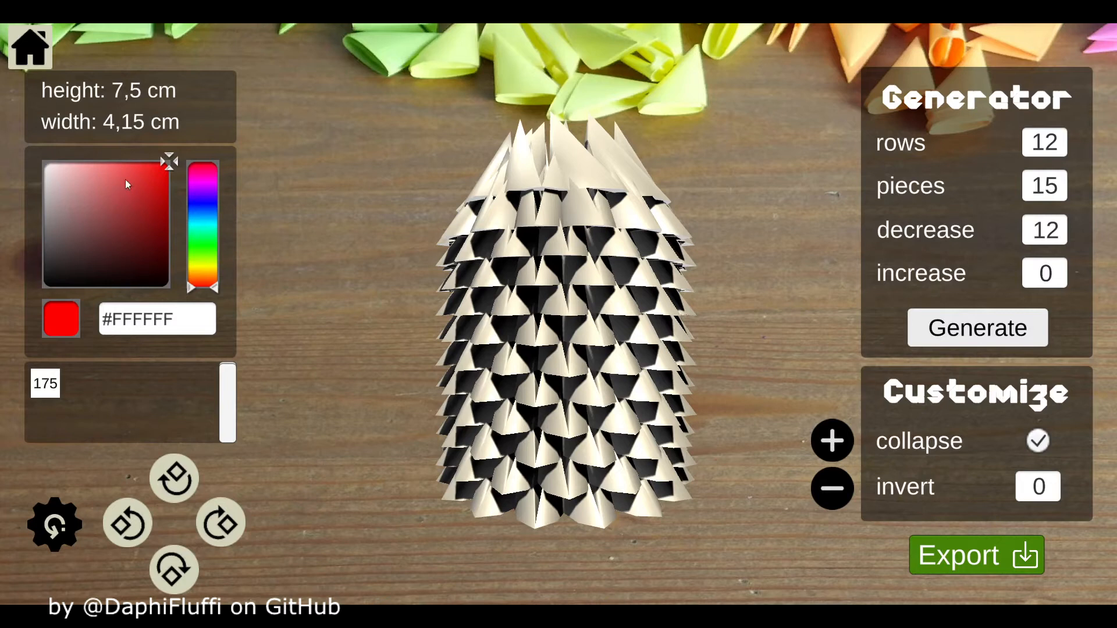
- Color four pieces in the model's top row red (#DB1414)
left_click(547, 184)
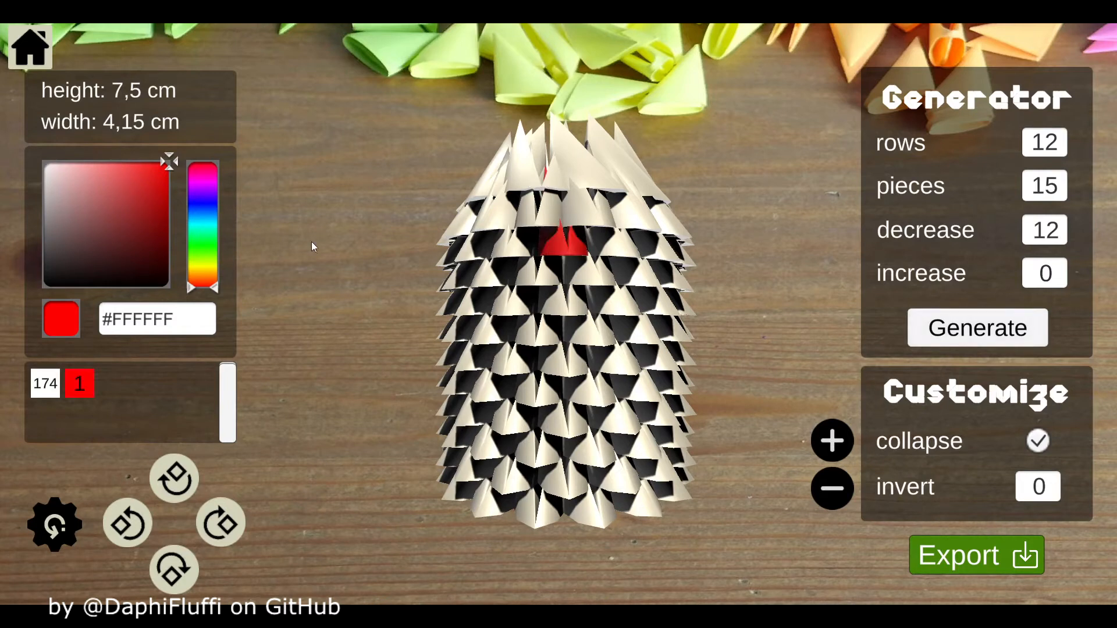
left_click(523, 163)
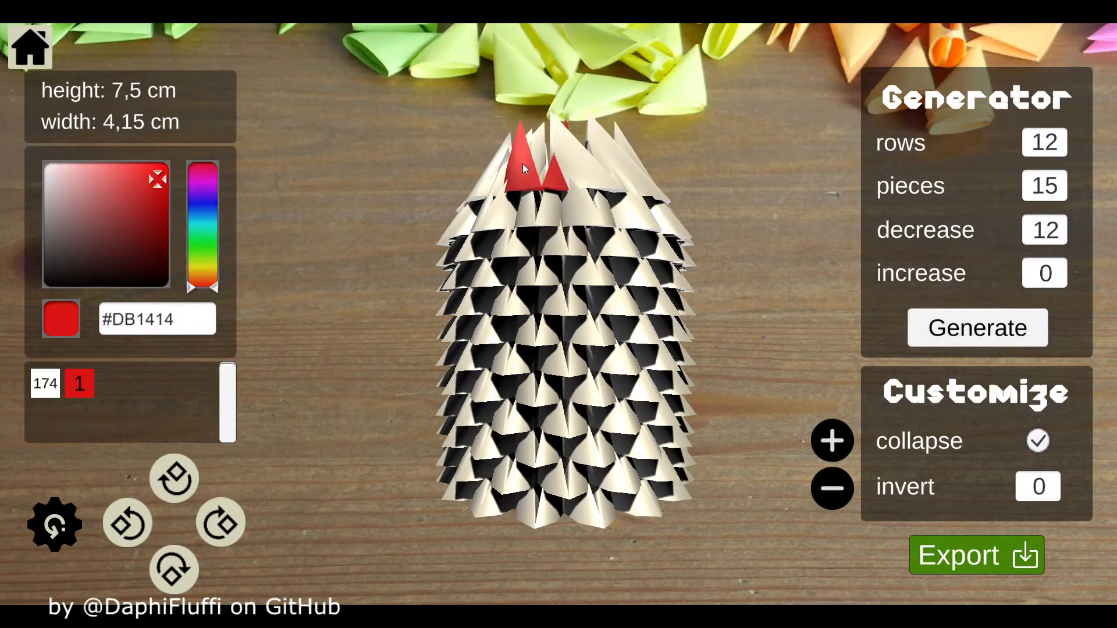
left_click(589, 168)
left_click(631, 162)
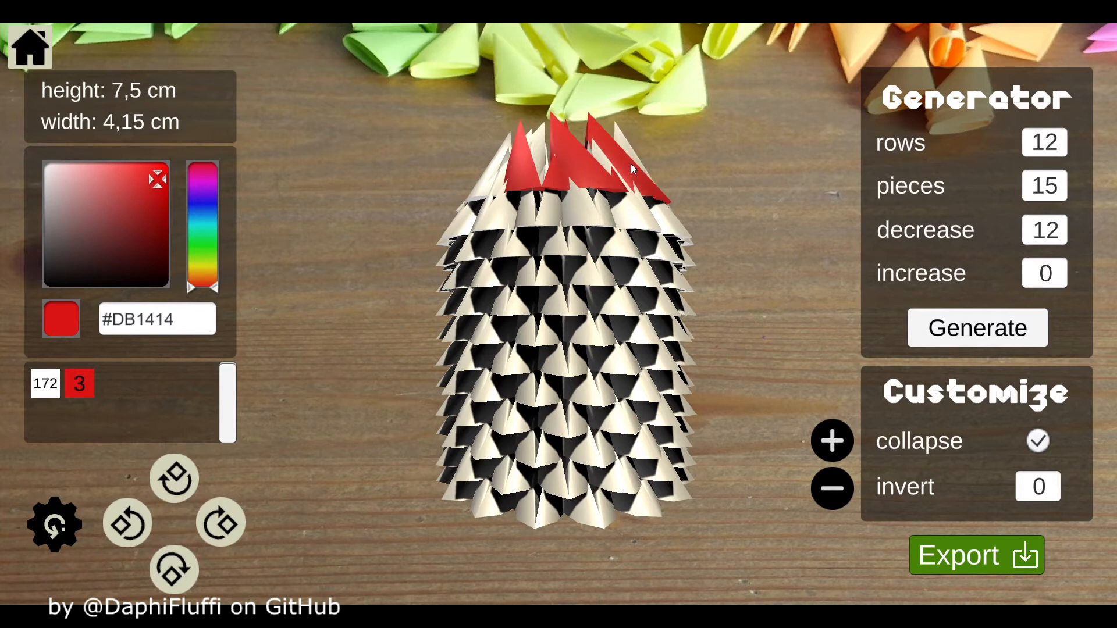
left_click(479, 186)
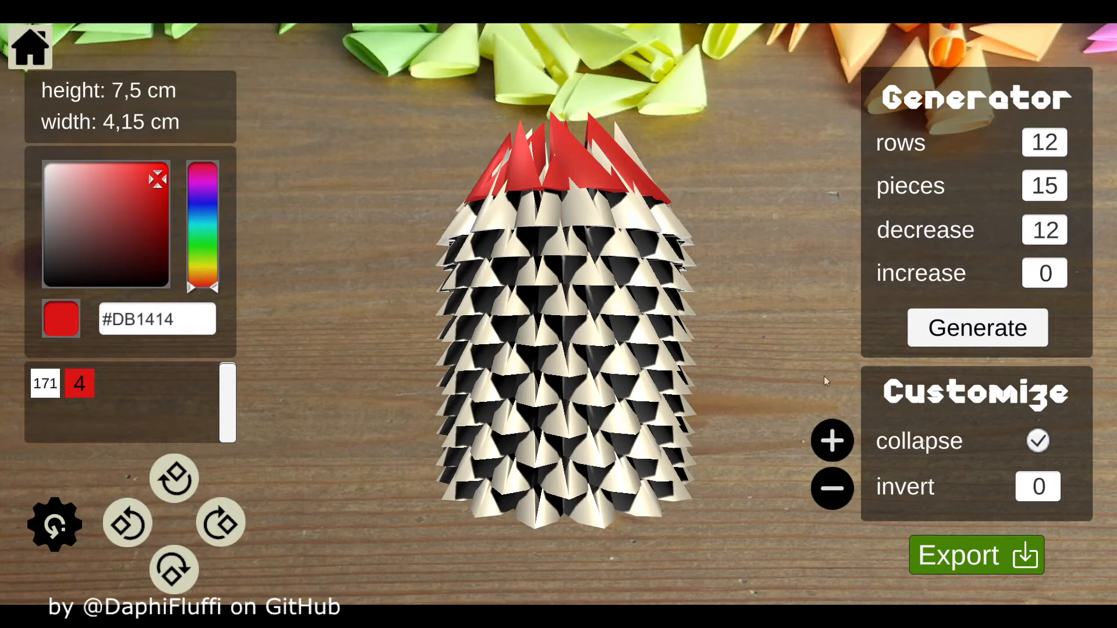
- Expand the collapsed model to inspect its separated rows and shift it slightly downward, then collapse it again
left_click(1039, 441)
left_click_drag(761, 185, 767, 222)
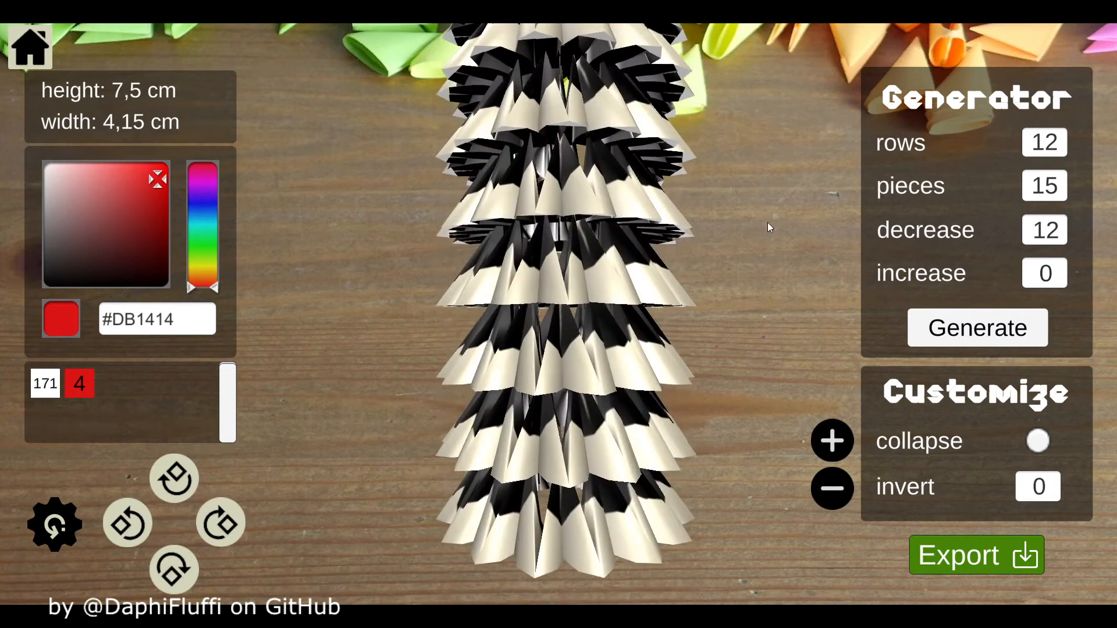
left_click(1039, 443)
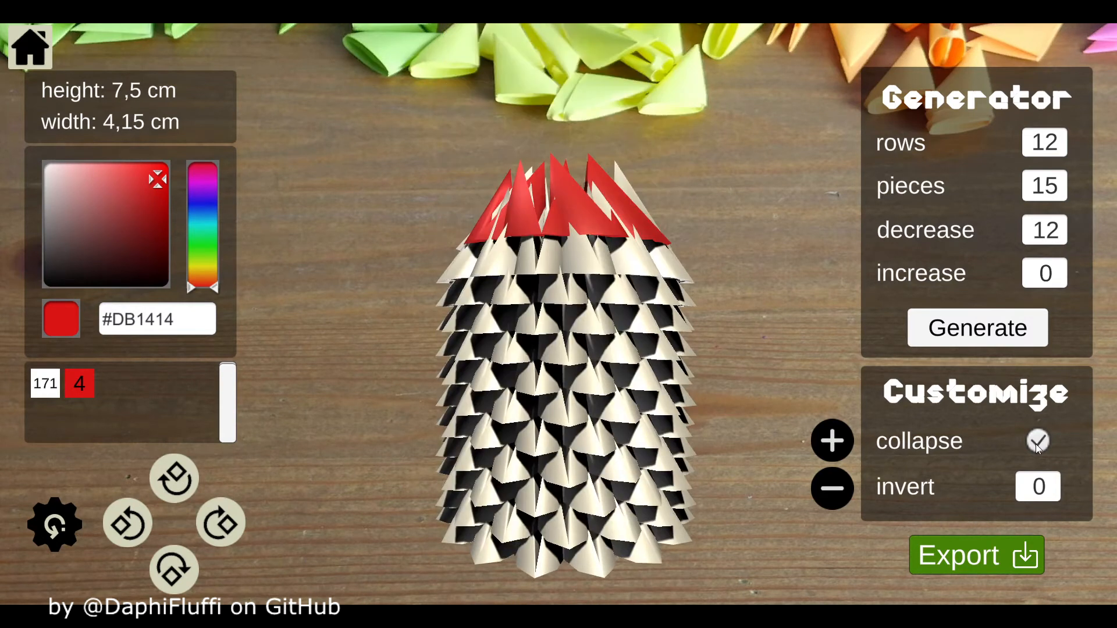
- Invert rows 3 and 5 of the model
left_click(1058, 493)
type("3,5")
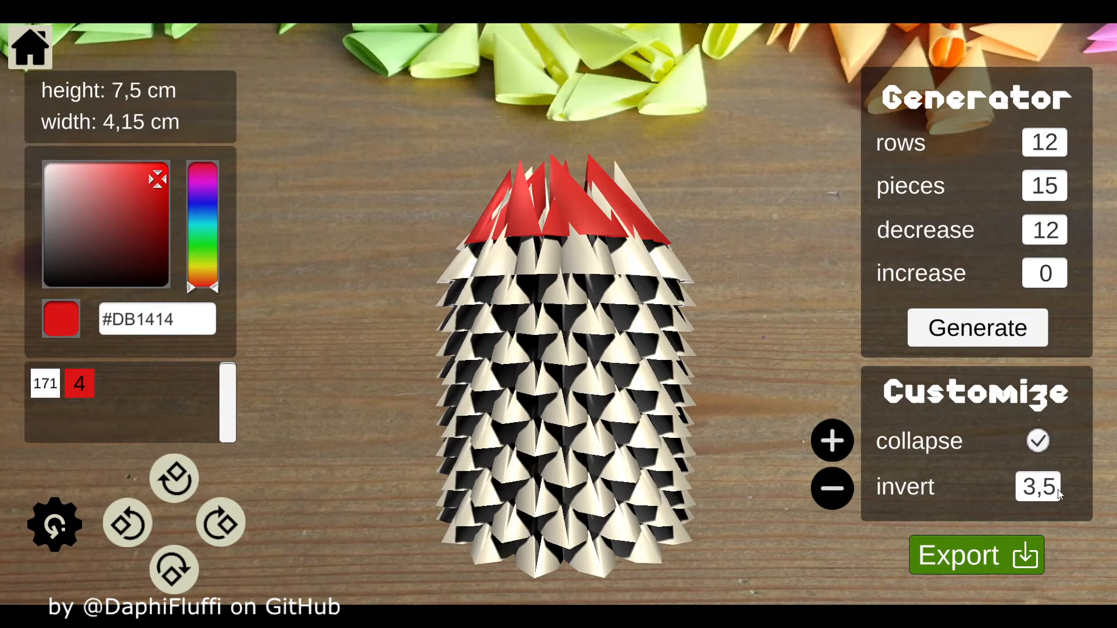
key("Return")
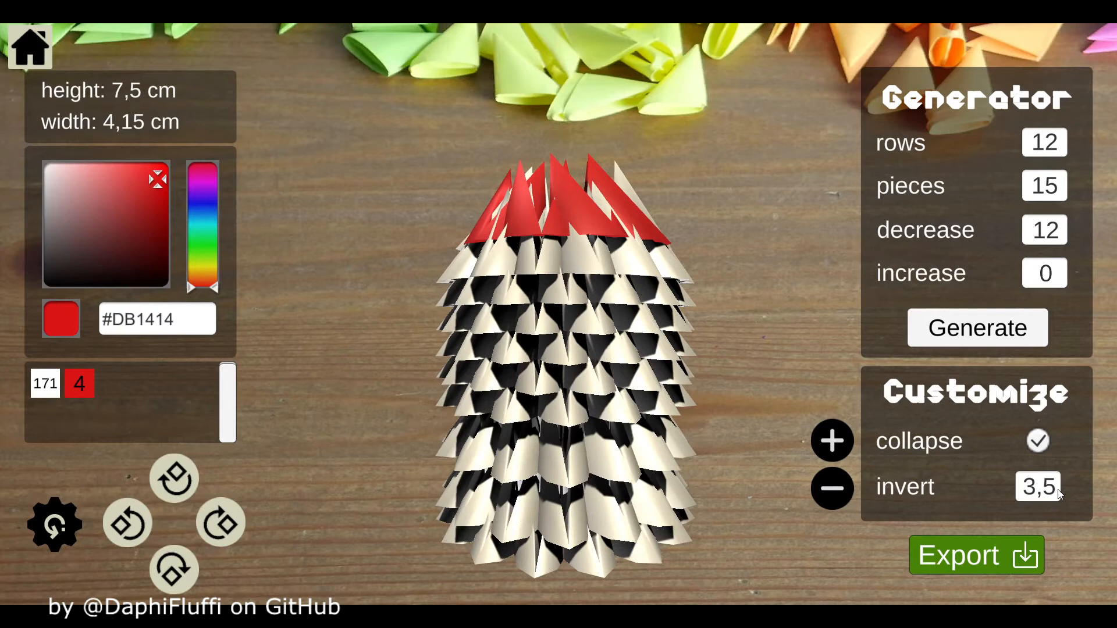
- Expand the model to inspect the inverted rows 3 and 5, and collapse it again
left_click(1039, 441)
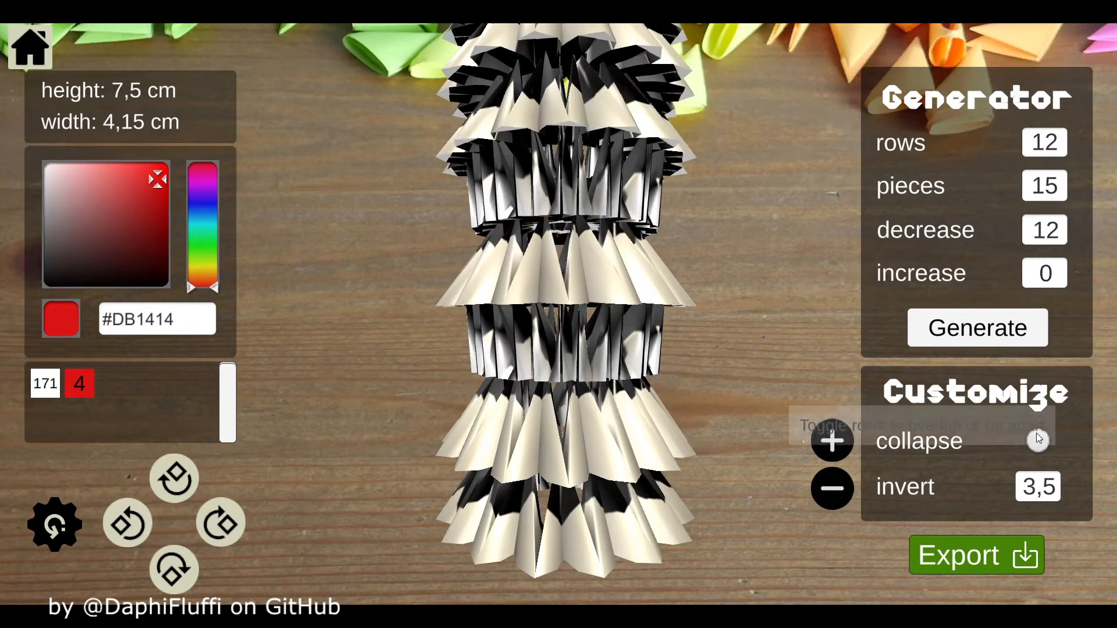
left_click(1039, 440)
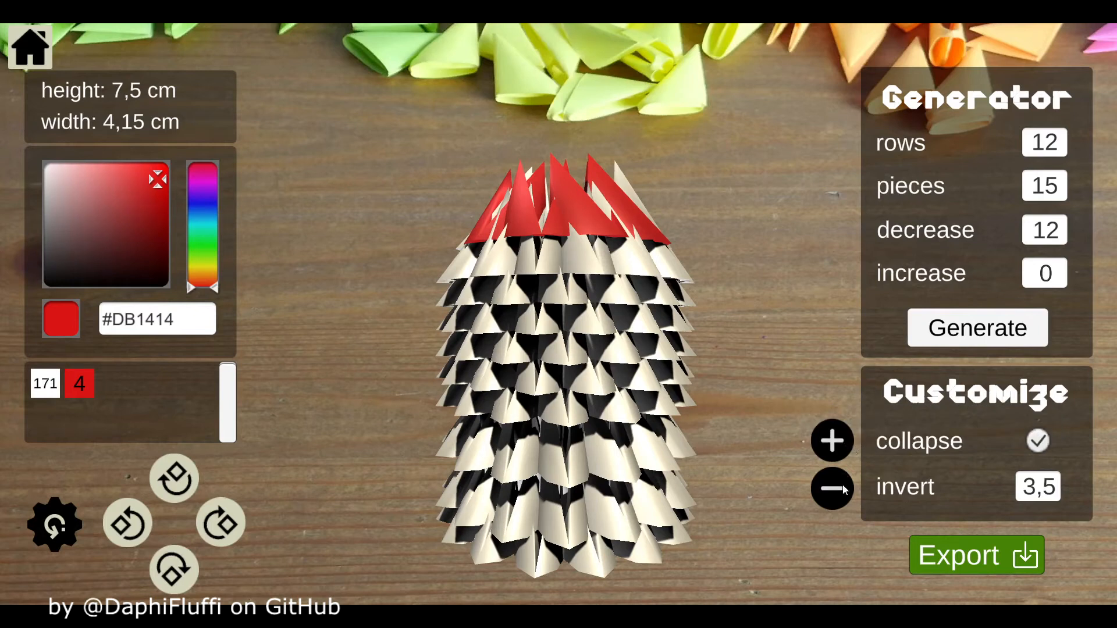
- Add two rows on top of the model for a total of 14 rows
left_click(832, 435)
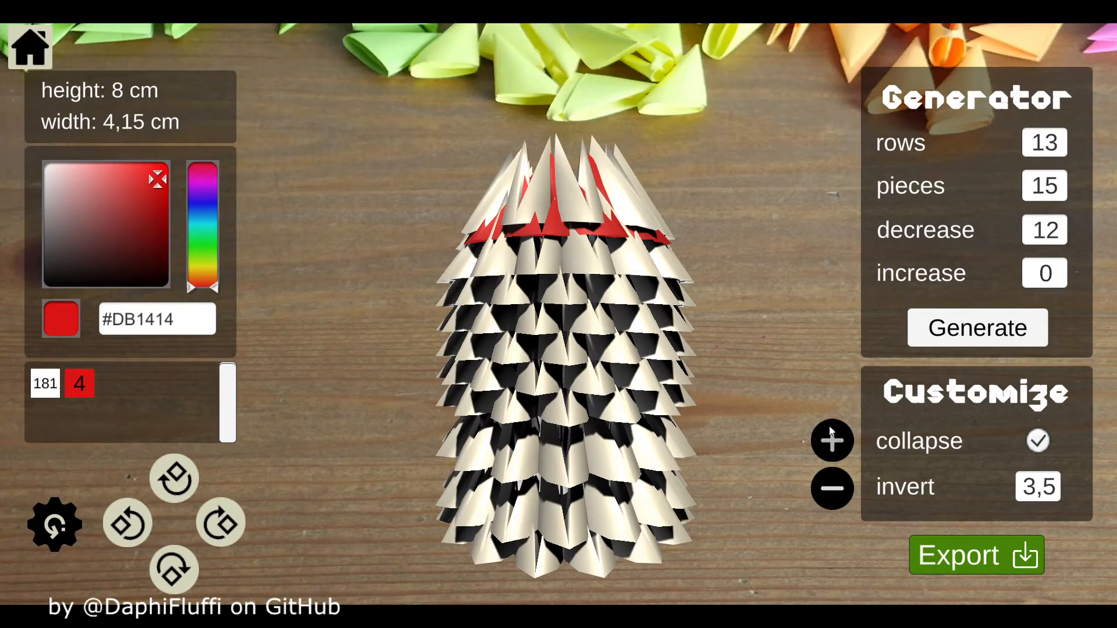
left_click(832, 435)
left_click(832, 435)
- Remove rows one by one from the top of the model until six remain
left_click(836, 491)
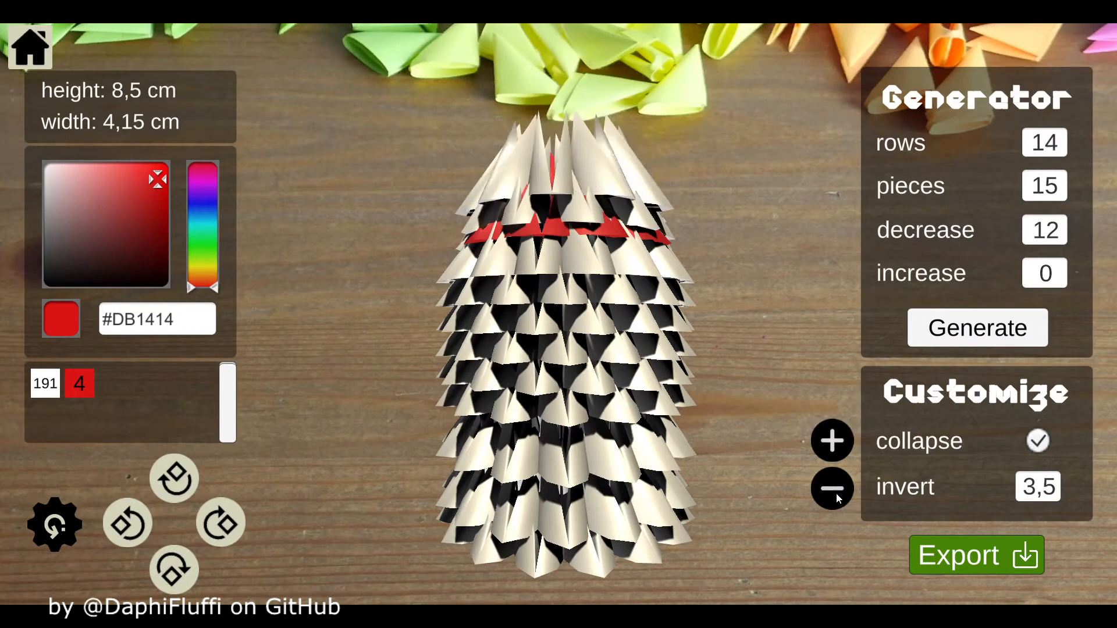
left_click(836, 494)
left_click(836, 493)
left_click(836, 494)
left_click(836, 493)
left_click(836, 493)
left_click(836, 493)
left_click(836, 494)
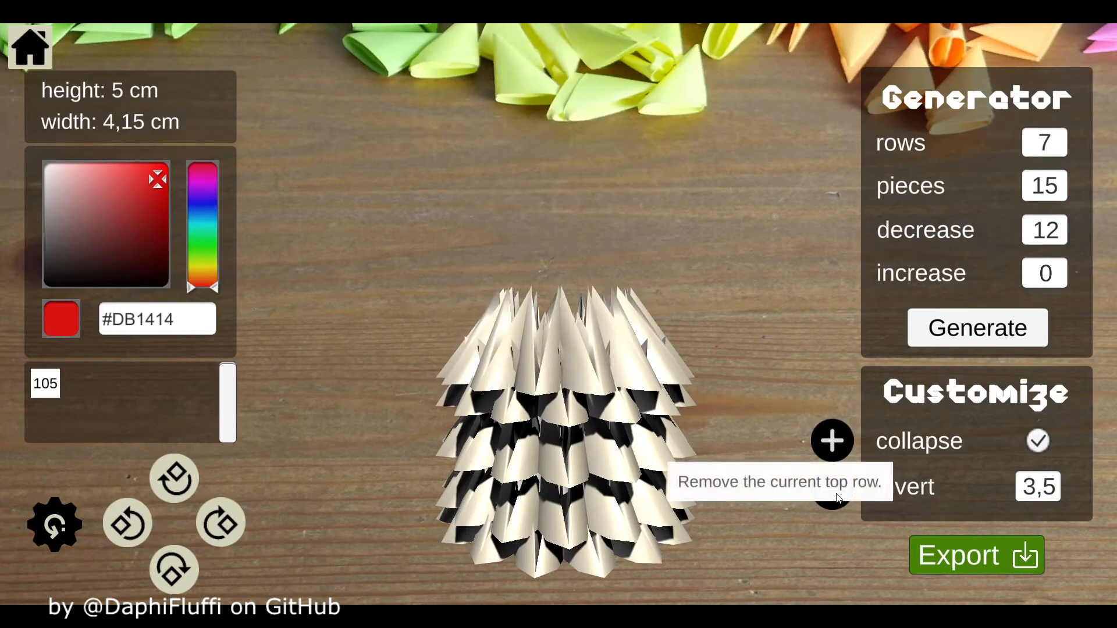
left_click(838, 497)
- Add five rows on top of the model to reach 11 rows
left_click(839, 442)
left_click(839, 442)
left_click(839, 442)
left_click(839, 442)
left_click(839, 442)
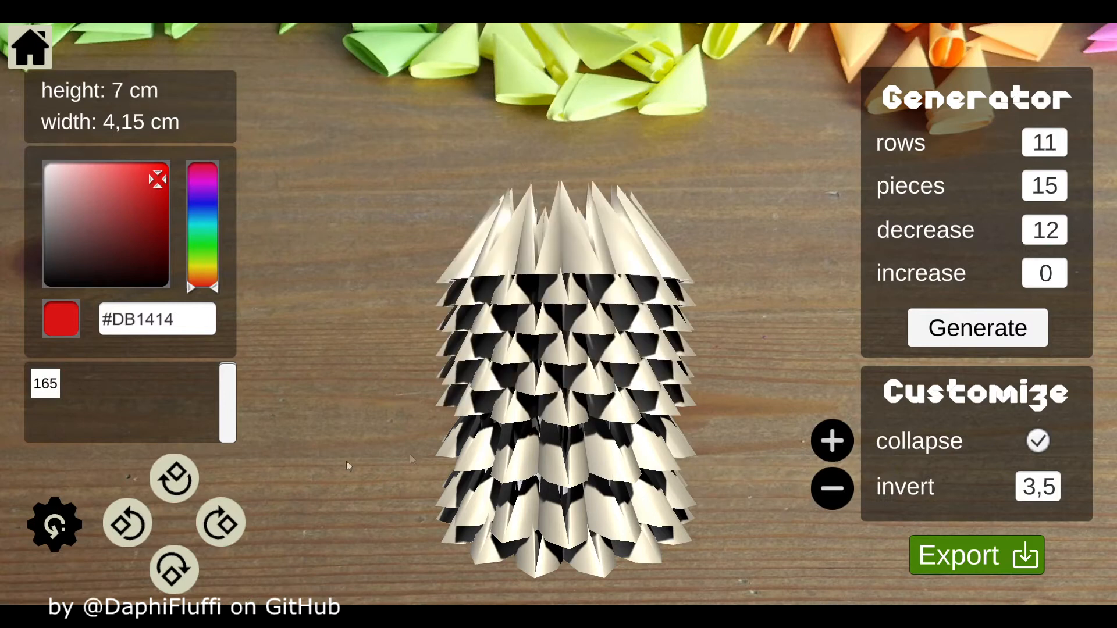
- Rotate the model vertically and sideways to view it from several angles, and reset its orientation
left_click(183, 486)
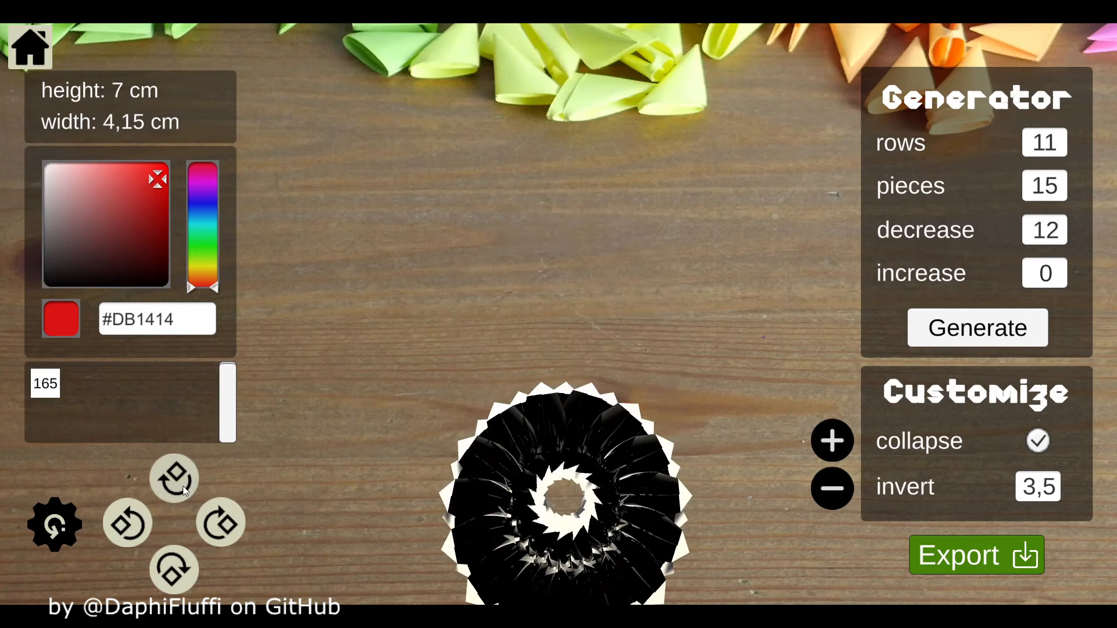
left_click(167, 567)
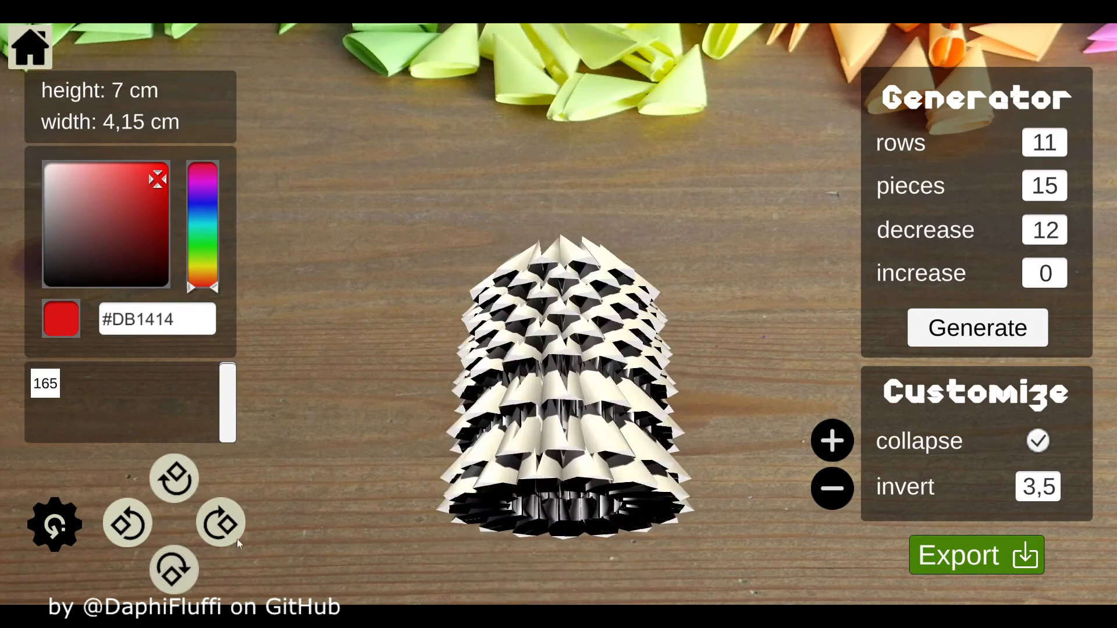
left_click(234, 536)
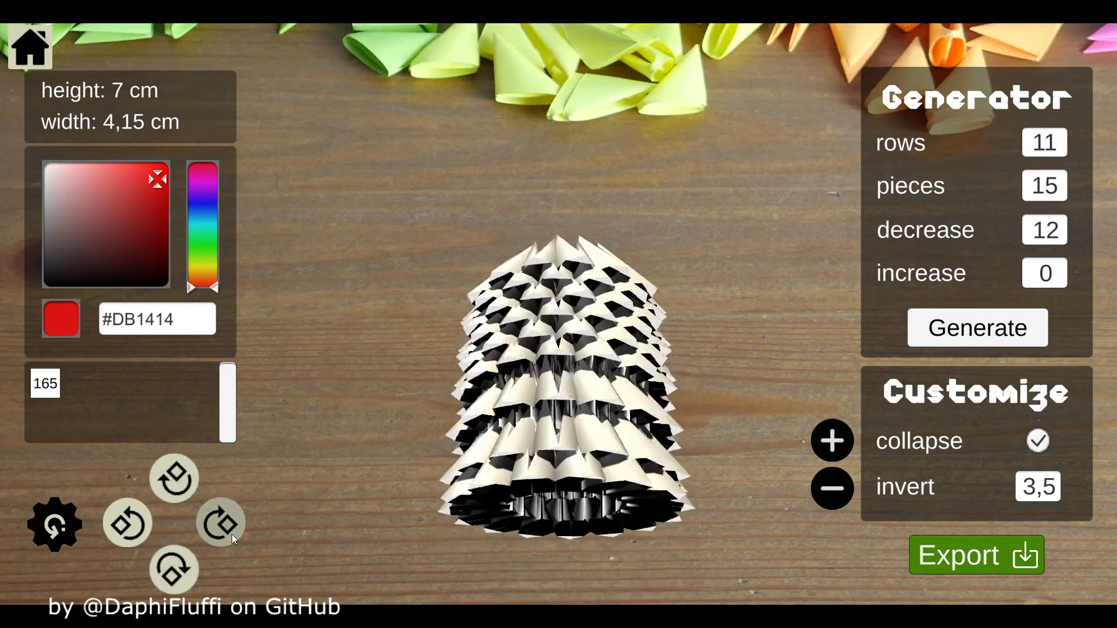
left_click(119, 527)
left_click(61, 525)
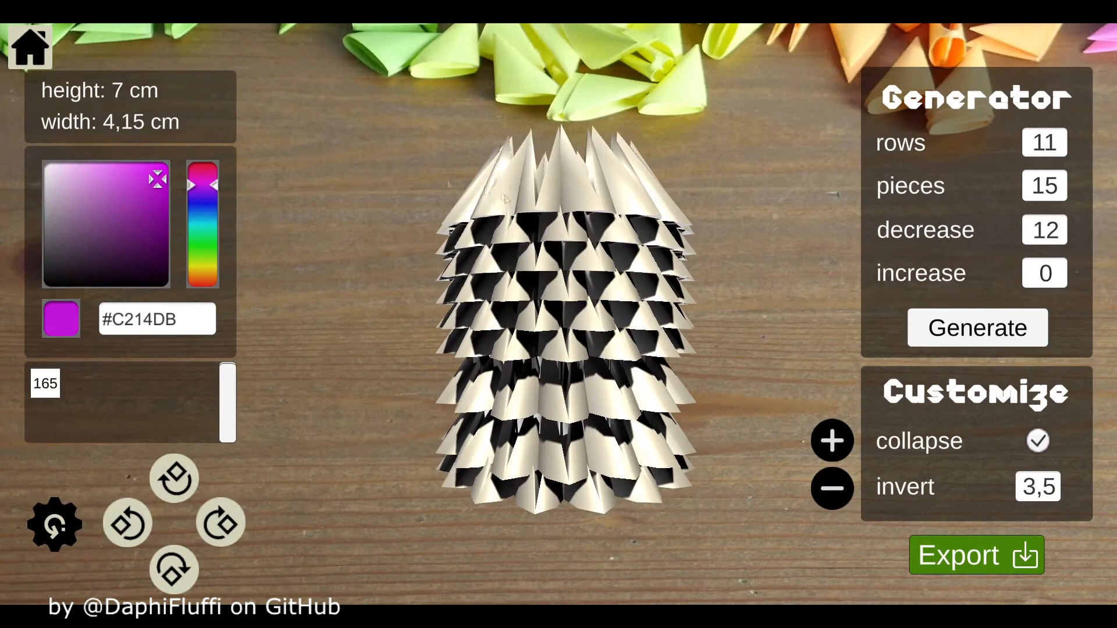
- Color five front pieces of the model's top row magenta (#C214DB)
left_click(512, 192)
left_click(563, 192)
left_click(596, 192)
left_click(631, 195)
left_click(663, 200)
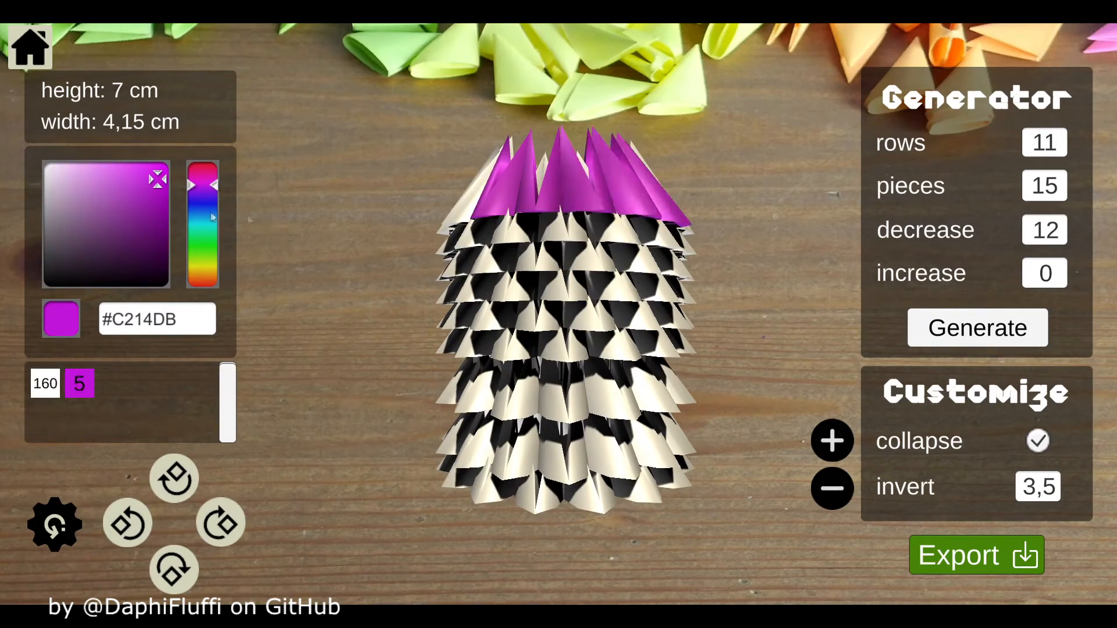
- Color three front pieces of the second row from the top blue
left_click(202, 212)
left_click(513, 234)
left_click(571, 235)
left_click(618, 234)
- Color two third-row pieces and one fourth-row piece from the top cyan (#14D7DB), and restore the fourth-row piece to white
left_click(202, 225)
left_click(510, 289)
left_click(583, 260)
left_click(535, 261)
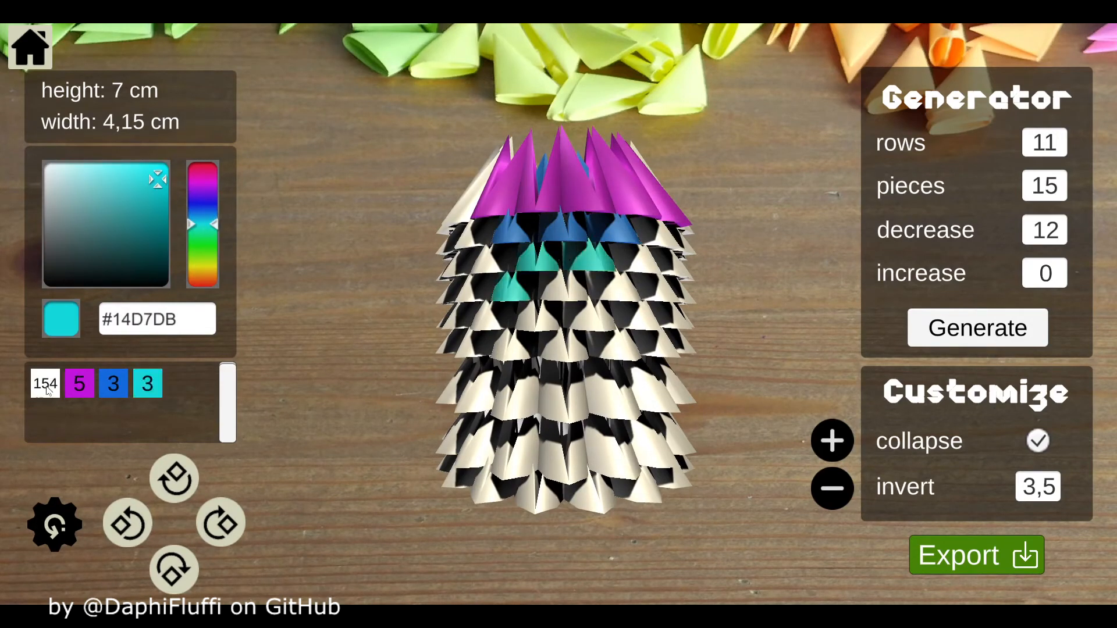
left_click(44, 163)
left_click(504, 288)
- Color eleven front pieces yellow (#E4B40C) in a triangle widening from one piece below the cyan row to five pieces
left_click(162, 175)
left_click(203, 271)
left_click(588, 318)
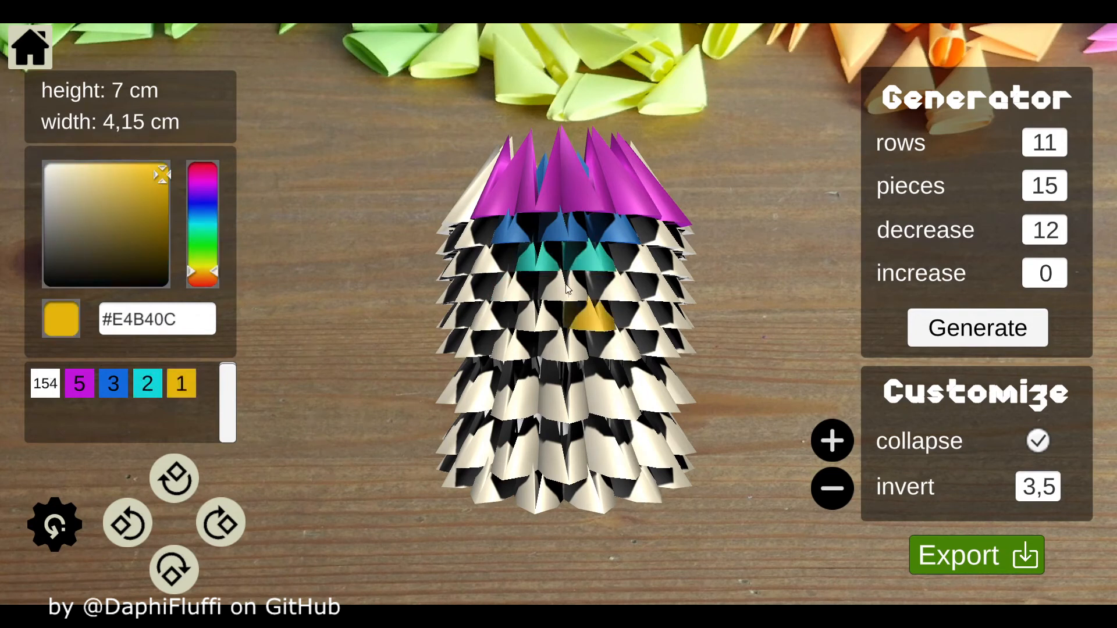
left_click(566, 288)
left_click(540, 318)
left_click(566, 349)
left_click(568, 403)
left_click(515, 396)
left_click(513, 347)
left_click(620, 344)
left_click(616, 396)
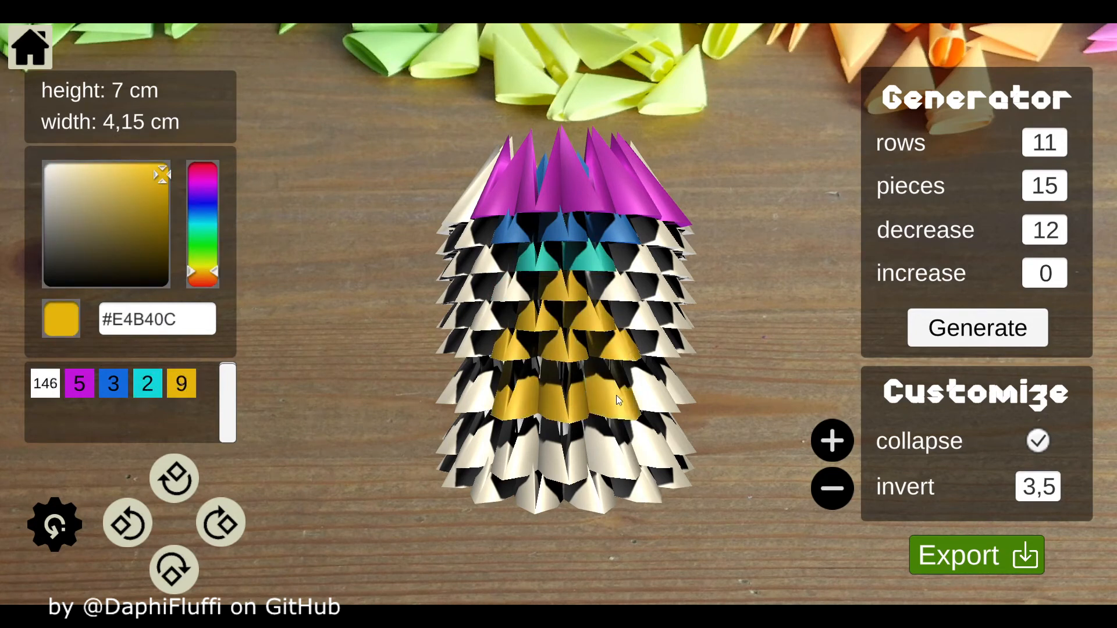
left_click(474, 393)
left_click(651, 393)
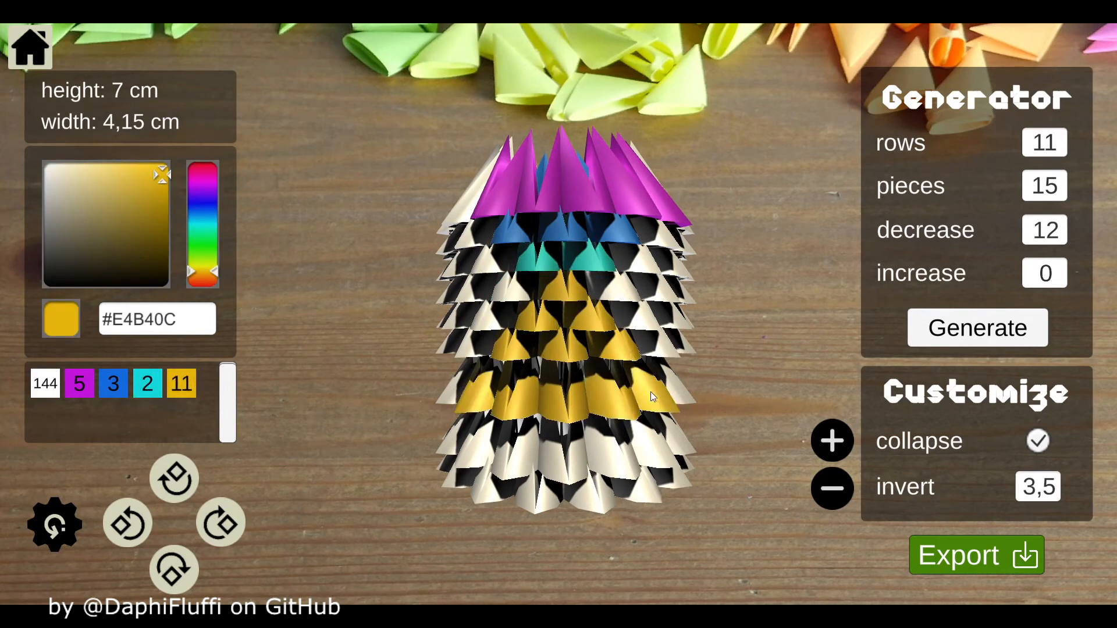
- Color nine front pieces purple (#801987) in the two lowest outward-facing rows
left_click(196, 184)
left_click(145, 220)
left_click(480, 441)
left_click(524, 442)
left_click(489, 486)
left_click(544, 491)
left_click(589, 489)
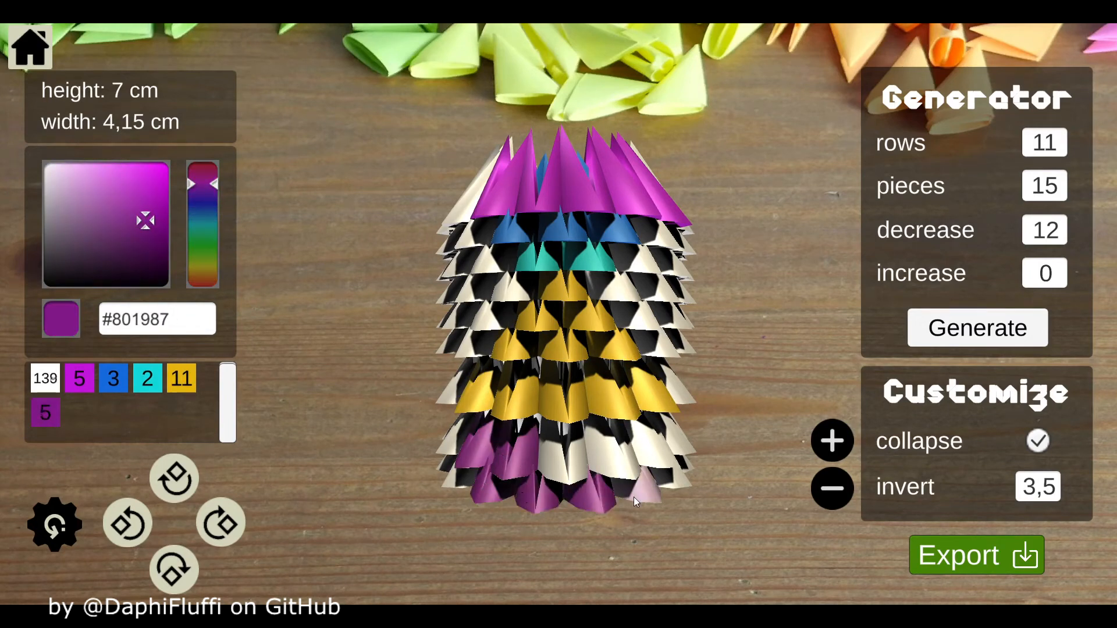
left_click(634, 498)
left_click(649, 450)
left_click(605, 449)
left_click(567, 454)
- Color the four front pieces of the bottom row light green (#9BE38F)
mouse_move(146, 188)
left_mouse_down()
mouse_move(87, 278)
mouse_move(86, 263)
left_mouse_up()
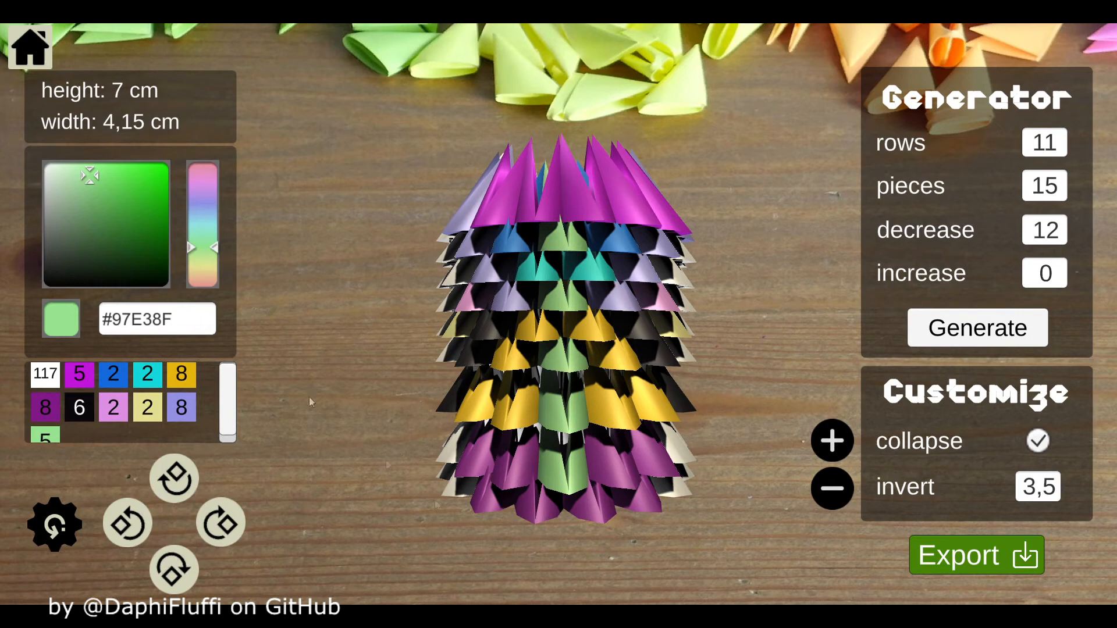
left_click(89, 174)
left_click(490, 492)
left_click(538, 501)
left_click(589, 499)
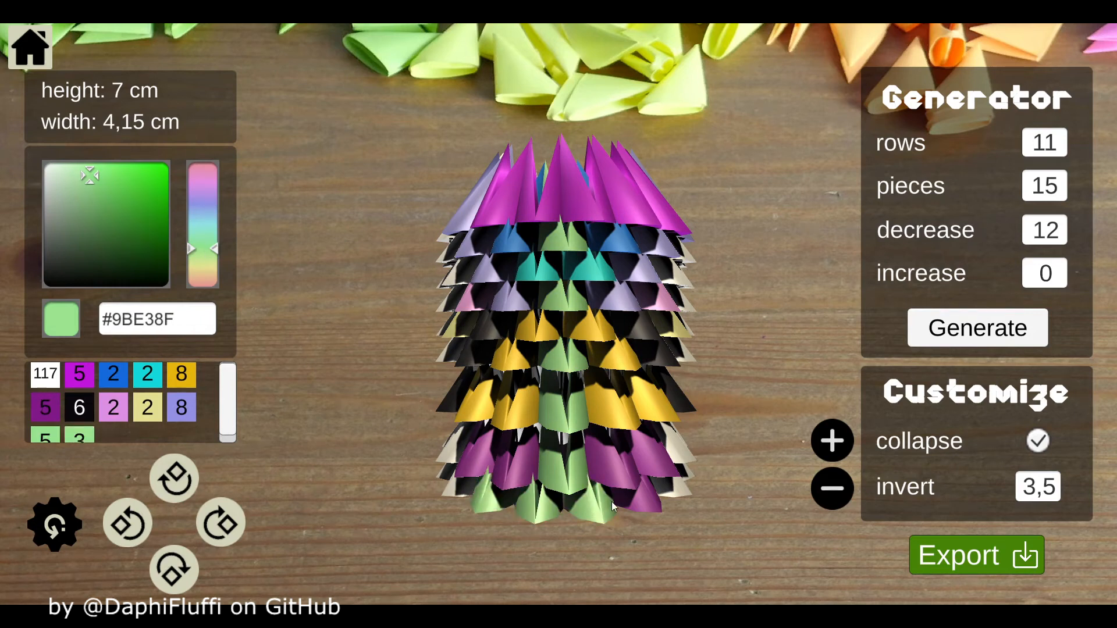
left_click(614, 502)
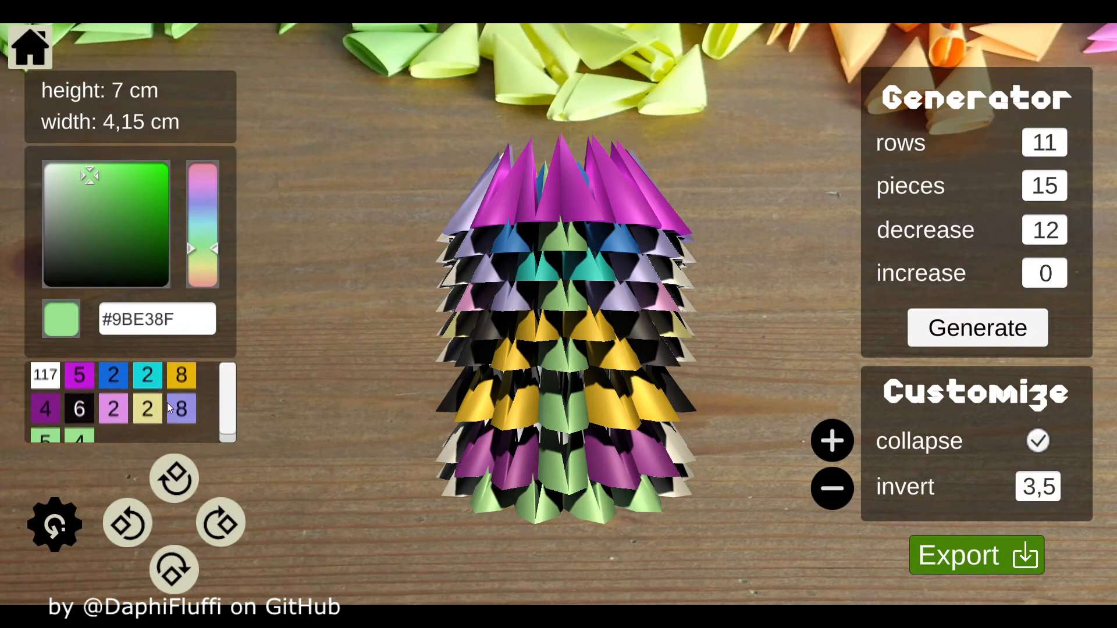
- Remove rows from the top of the colored model down to the minimum of two, and dismiss the limit warning
left_click(840, 492)
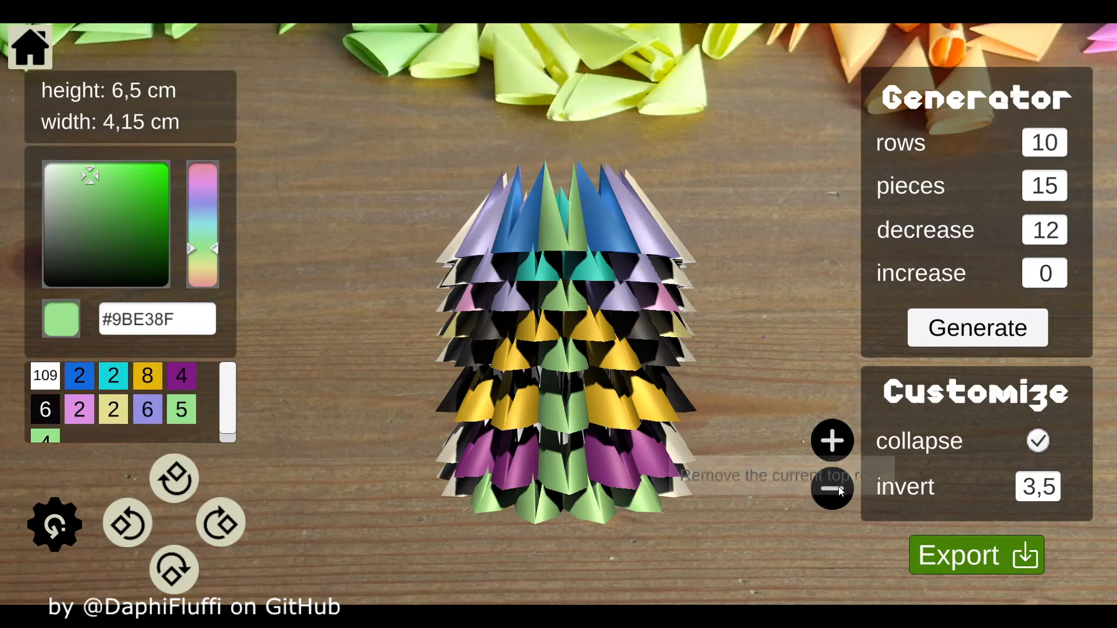
left_click(841, 491)
left_click(840, 492)
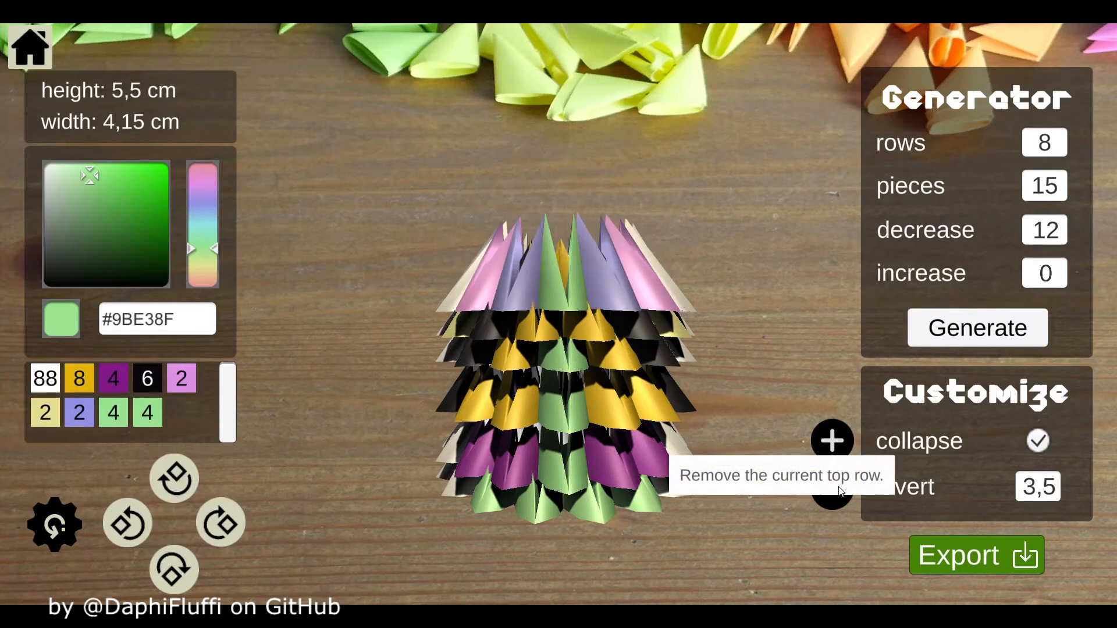
left_click(840, 492)
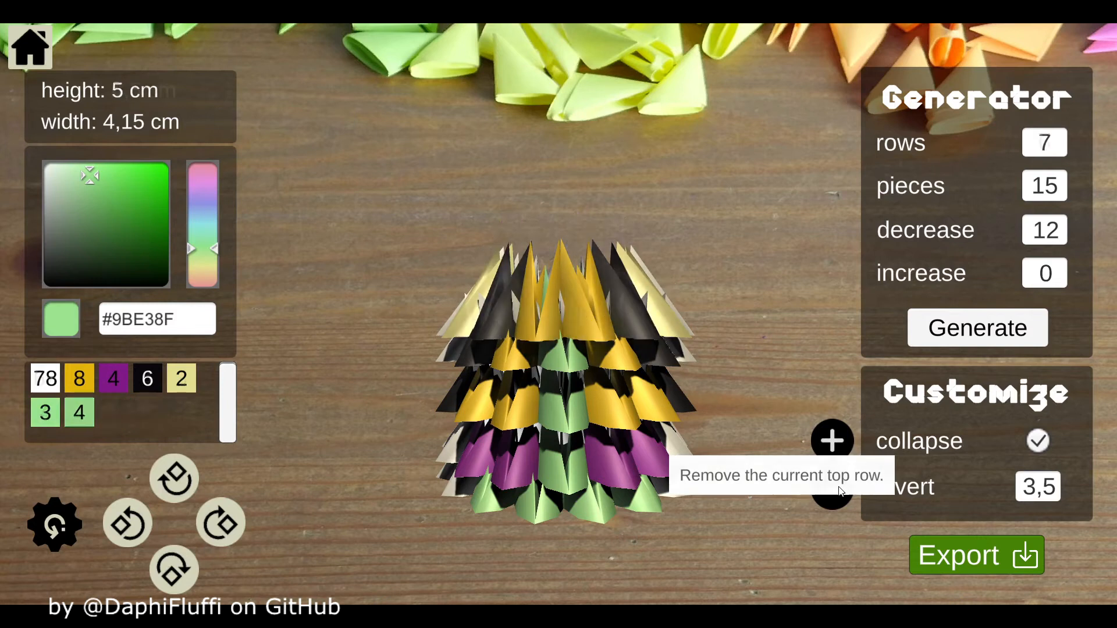
left_click(840, 492)
left_click(841, 491)
left_click(840, 491)
left_click(840, 491)
left_click(840, 491)
left_click(840, 491)
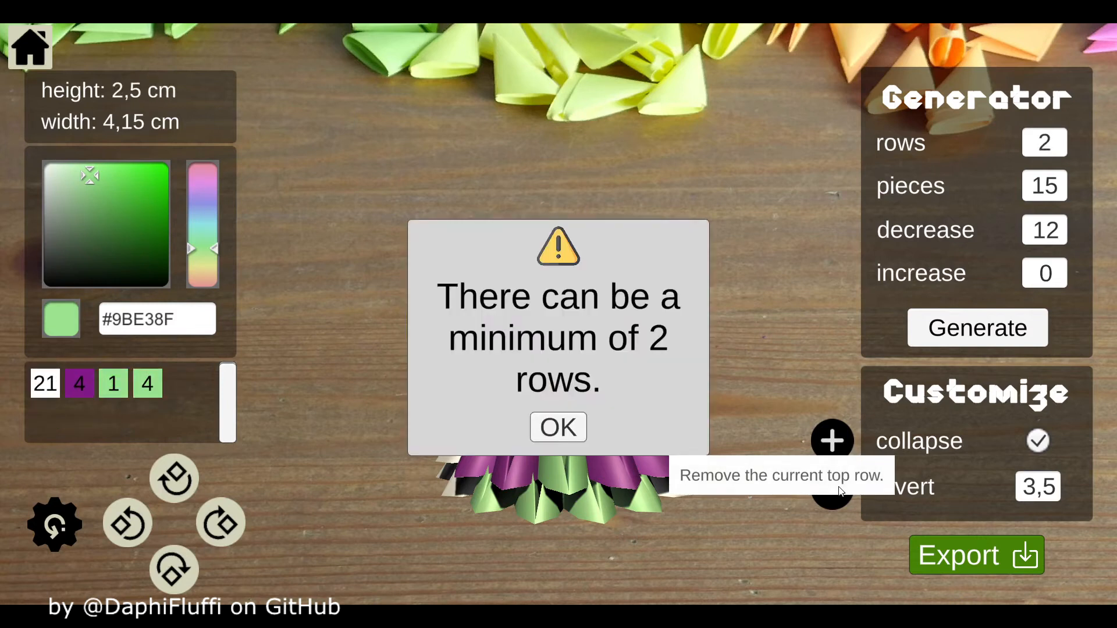
left_click(558, 427)
- Add rows on top of the model up to the maximum of 30, and dismiss the limit warning
left_click(832, 445)
left_click(832, 445)
left_click(835, 445)
left_click(835, 445)
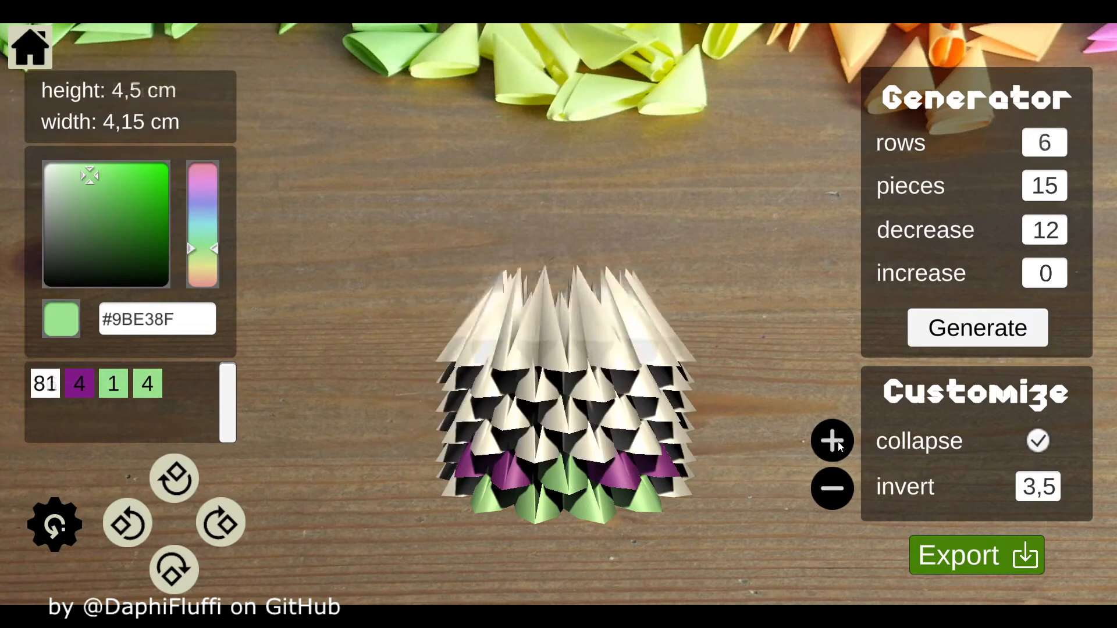
left_click(838, 445)
left_click(838, 445)
left_click(840, 445)
left_click(840, 445)
left_click(839, 443)
left_click(839, 442)
left_click(838, 442)
left_click(838, 442)
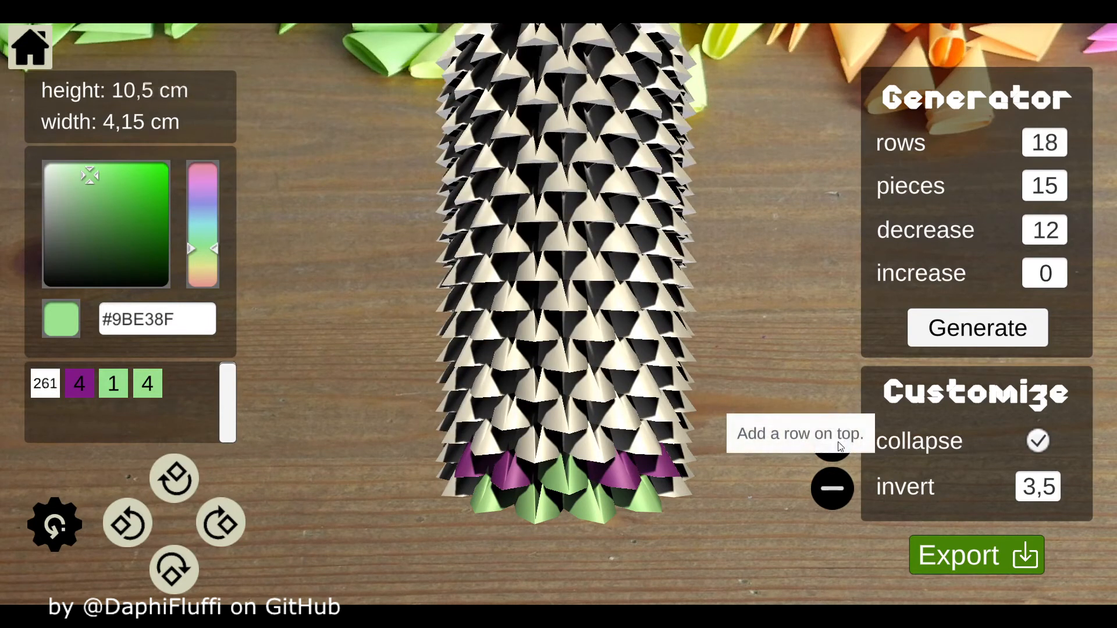
left_click(838, 443)
left_click(839, 444)
left_click(839, 443)
left_click(839, 443)
left_click(840, 446)
left_click(839, 445)
left_click(839, 445)
left_click(840, 446)
left_click(840, 445)
left_click(839, 446)
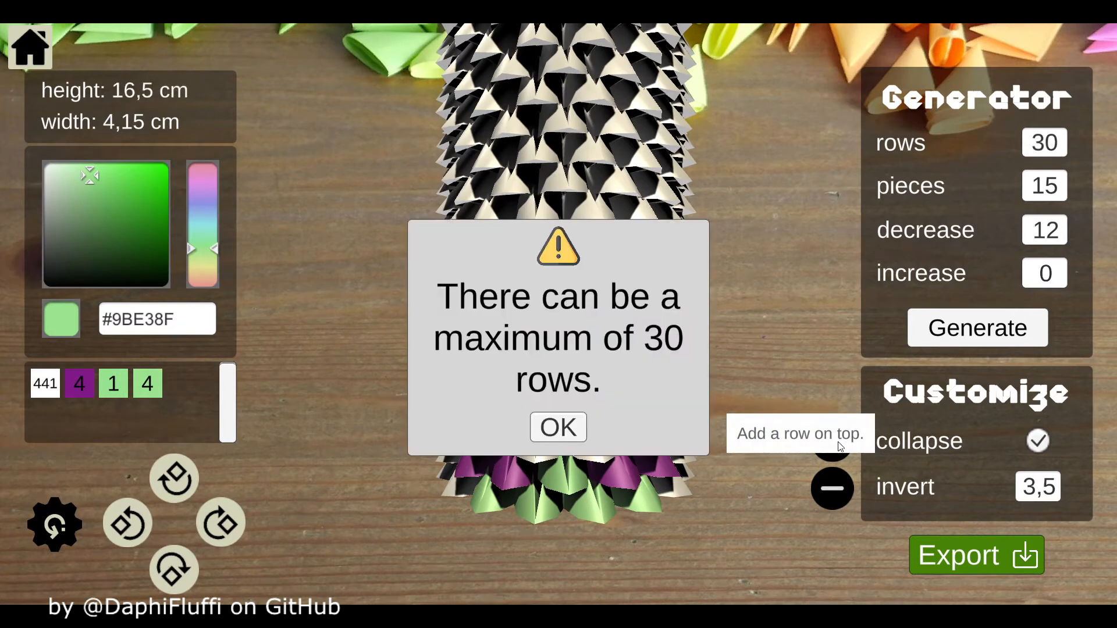
left_click(584, 423)
- Shorten the 30-row model by repeatedly removing its top row
left_click(833, 490)
left_click(833, 491)
left_click(833, 490)
left_click(833, 491)
left_click(833, 491)
left_click(833, 491)
left_click(833, 490)
left_click(833, 490)
left_click(833, 491)
left_click(833, 491)
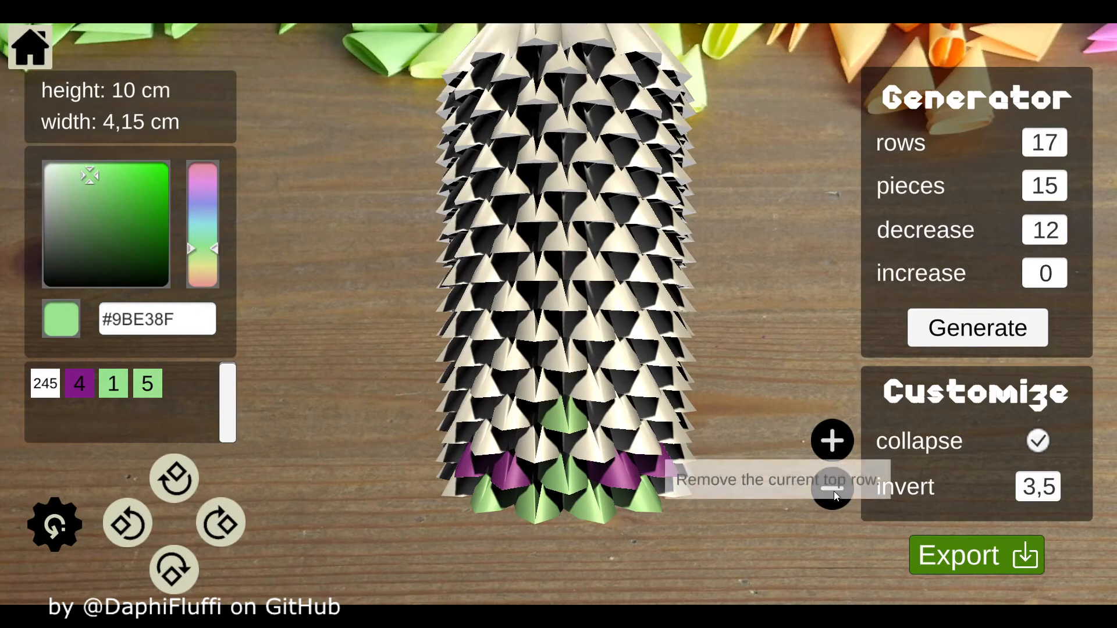
left_click(833, 490)
left_click(834, 491)
left_click(833, 491)
left_click(833, 490)
left_click(833, 490)
left_click(833, 490)
left_click(834, 490)
left_click(833, 490)
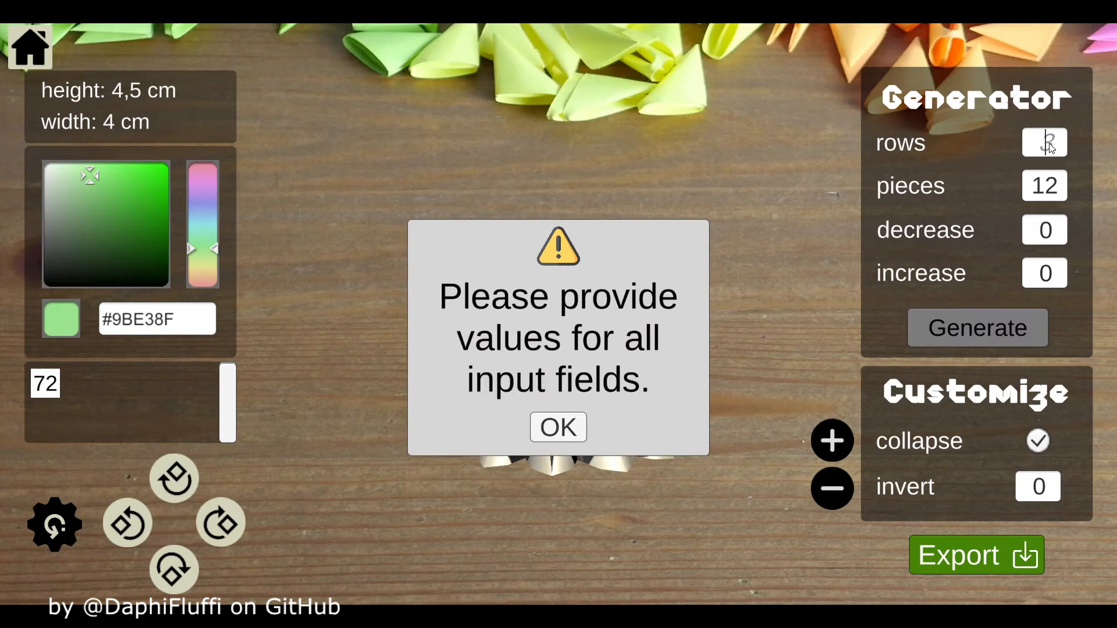
- Generate a new model with 30 rows and 50 pieces per row, without any increase
type("30")
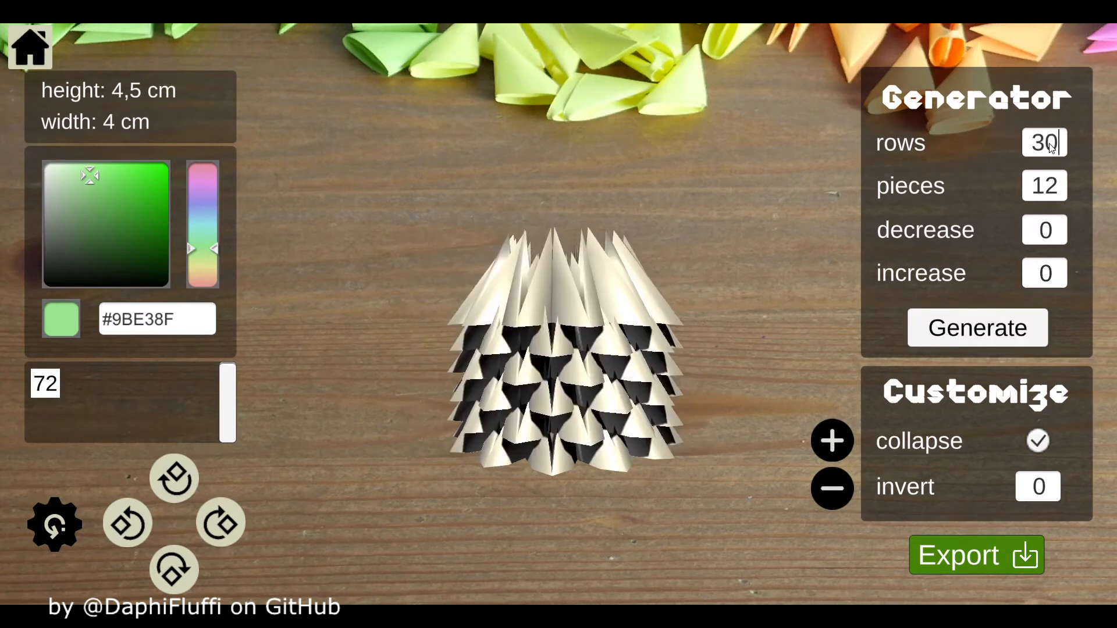
double_click(1043, 199)
type("50")
key("BackSpace")
key("BackSpace")
key("BackSpace")
key("Delete")
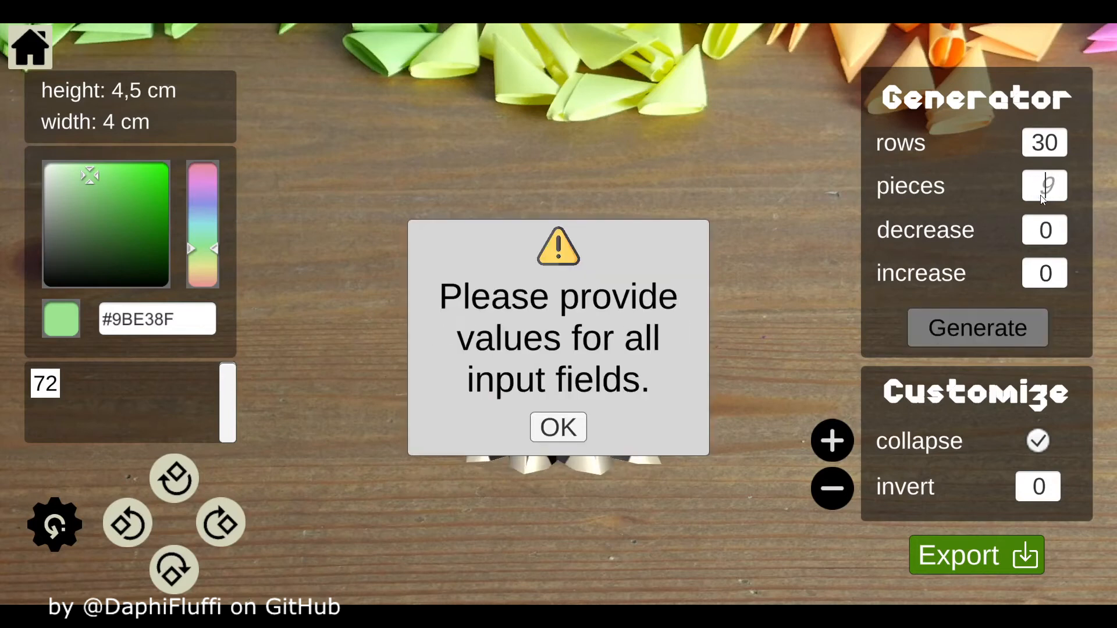
type("50")
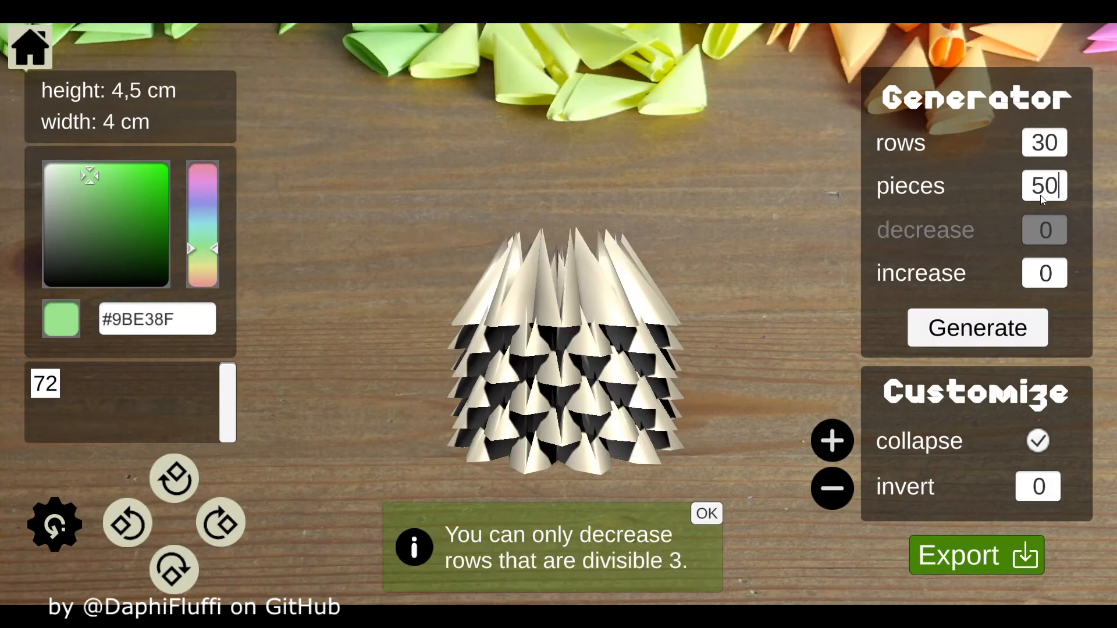
left_click(697, 518)
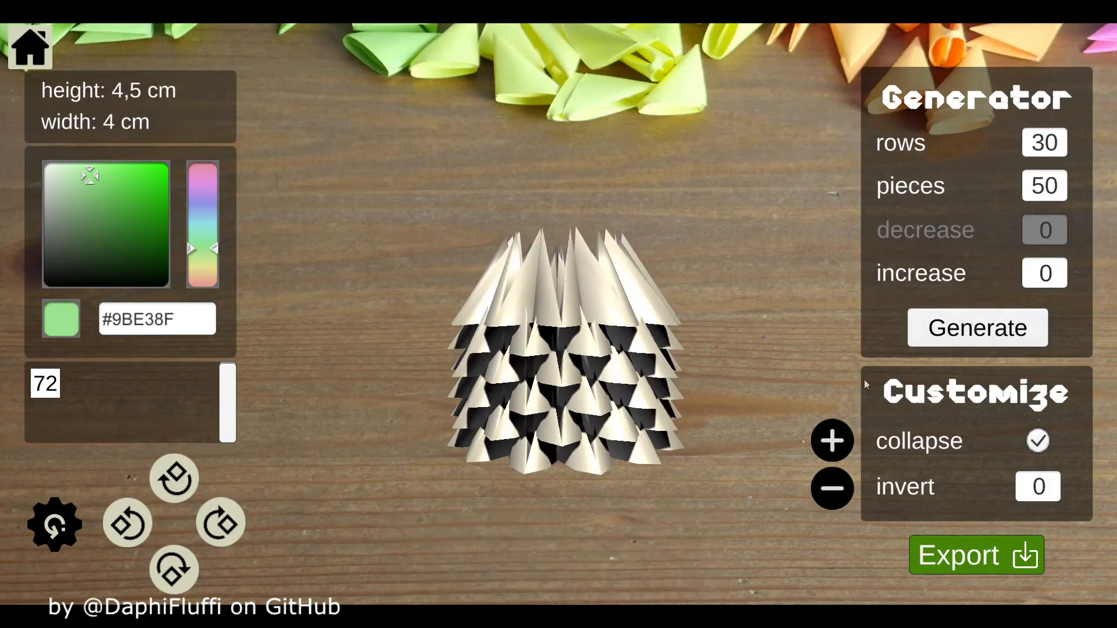
left_click(1013, 327)
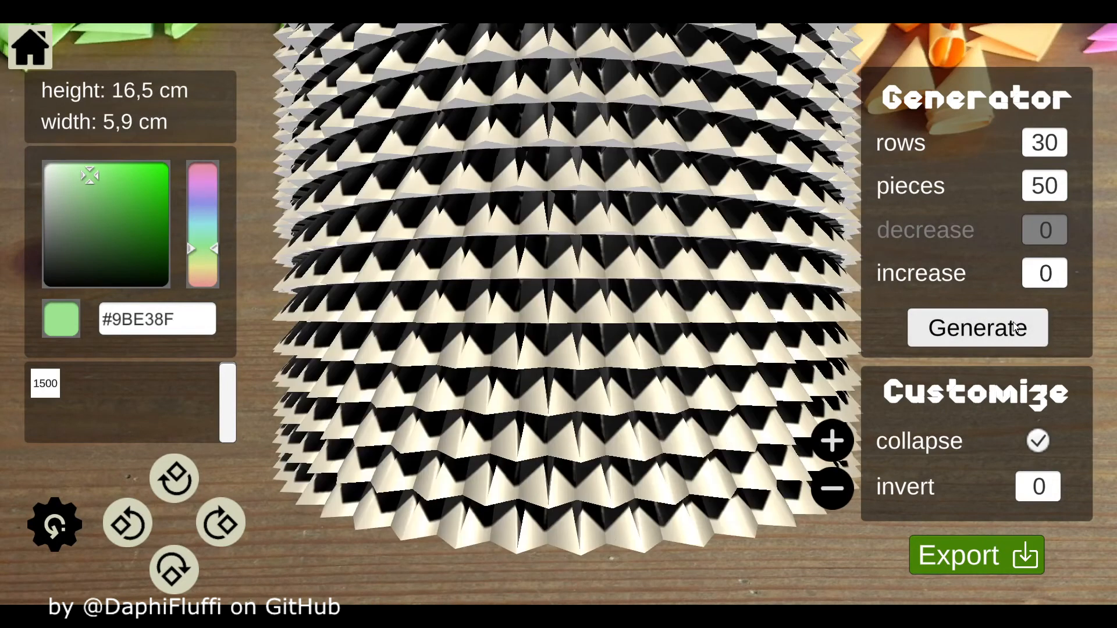
- Shift the large 30-row model up and down to inspect its full height
left_click_drag(722, 176, 730, 309)
left_click_drag(735, 316, 736, 626)
left_click_drag(654, 376, 668, 35)
mouse_move(637, 302)
left_mouse_down()
mouse_move(591, 101)
mouse_move(592, 192)
left_mouse_up()
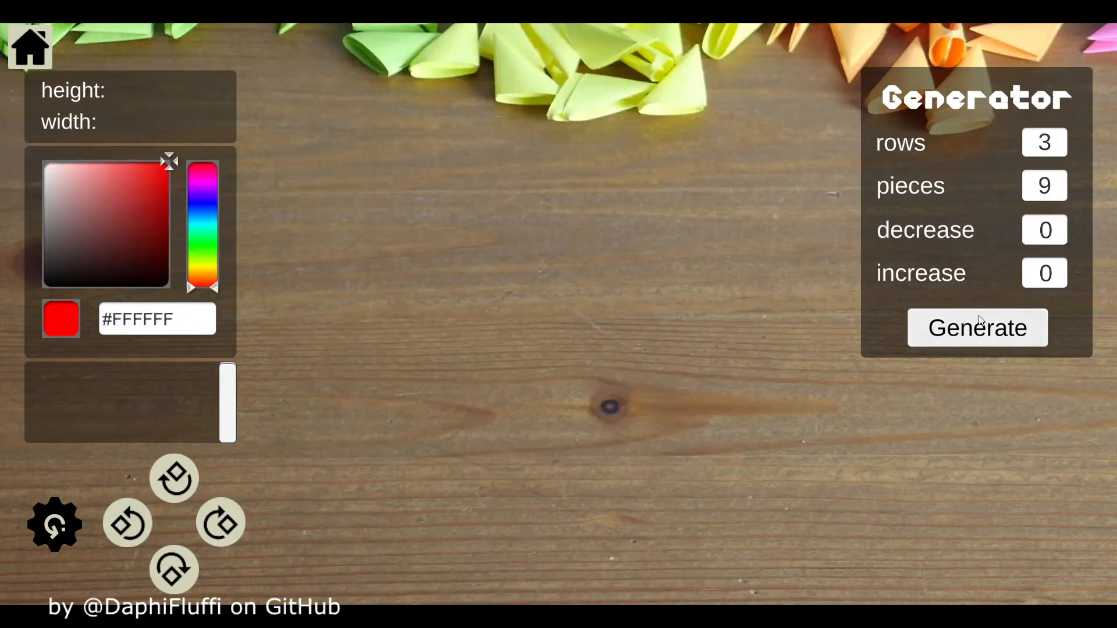
- Generate a small model with the default 3 rows and 9 pieces per row
left_click(979, 317)
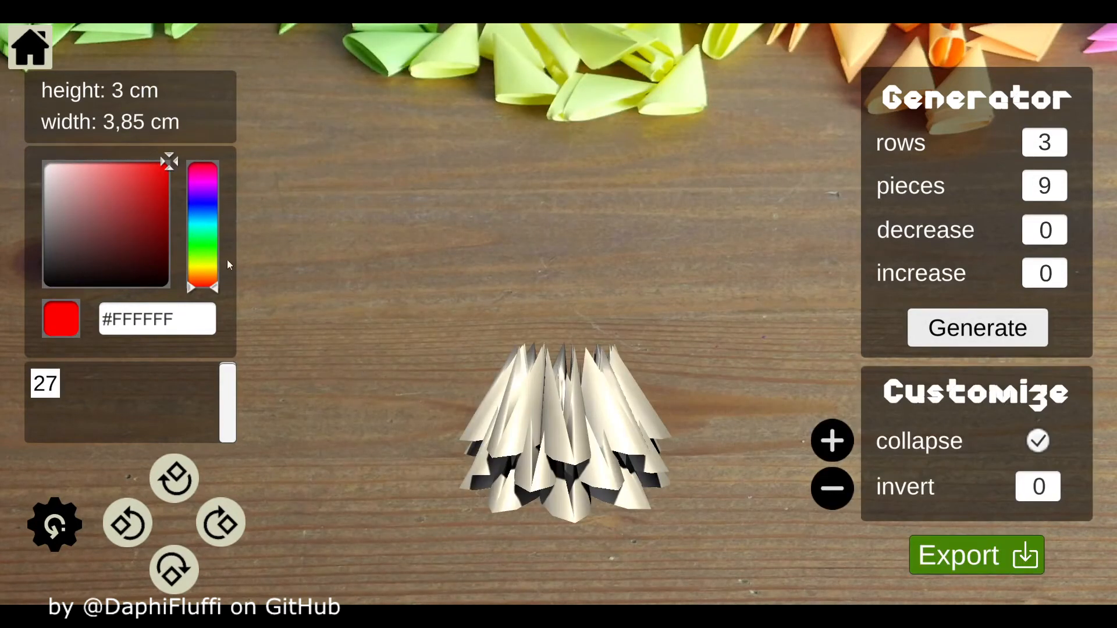
- Color three neighbouring front pieces in the model's top row green (#00FF5B)
left_click(213, 239)
left_click(534, 428)
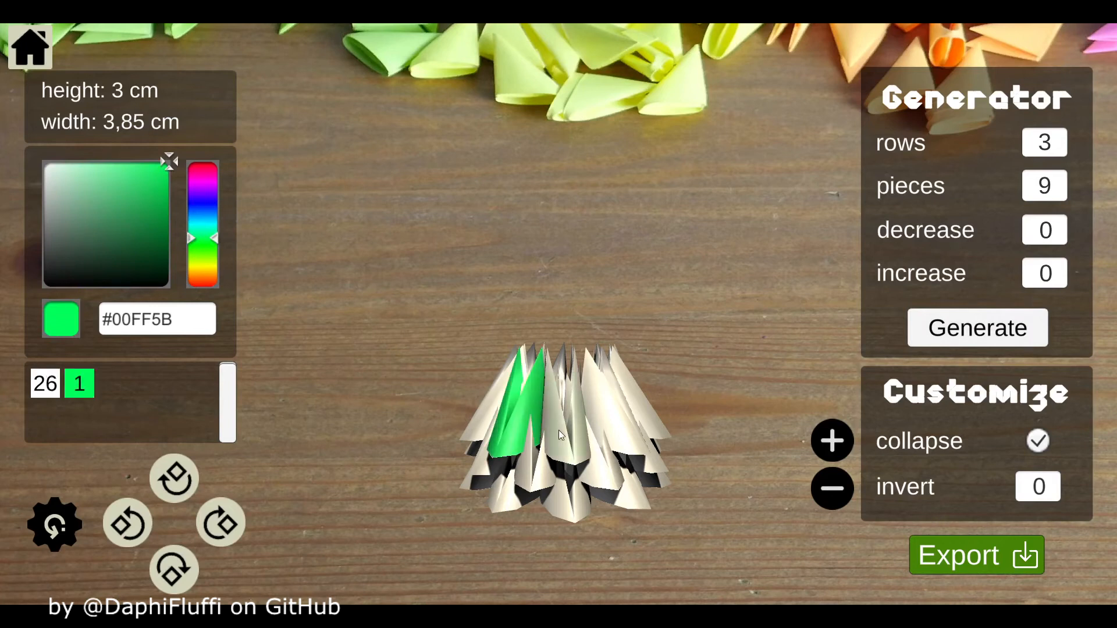
left_click(560, 430)
left_click(610, 428)
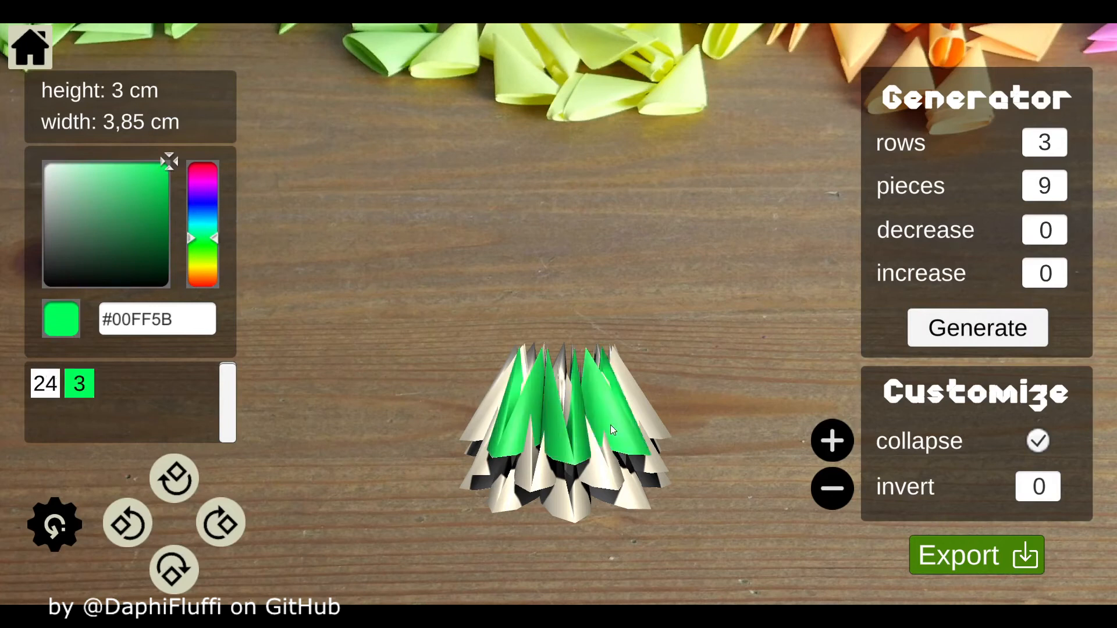
- Color two front pieces in the middle row lime (#AAFF00) and the front piece of the bottom row orange (#FFAA00)
left_click(207, 259)
left_click(525, 463)
left_click(604, 478)
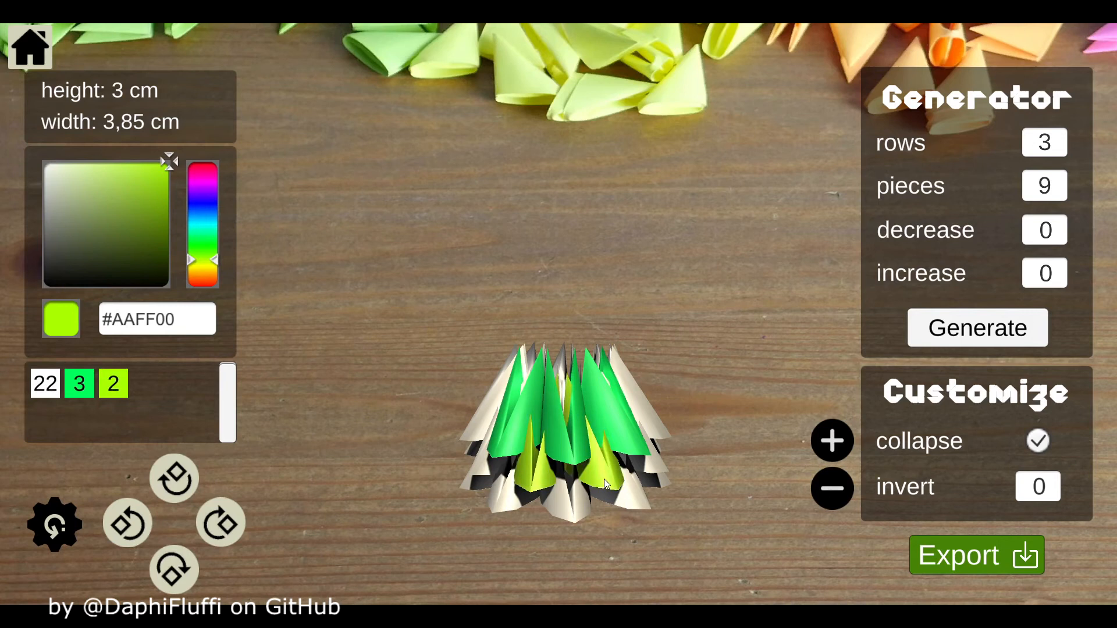
left_click(207, 278)
left_click(564, 497)
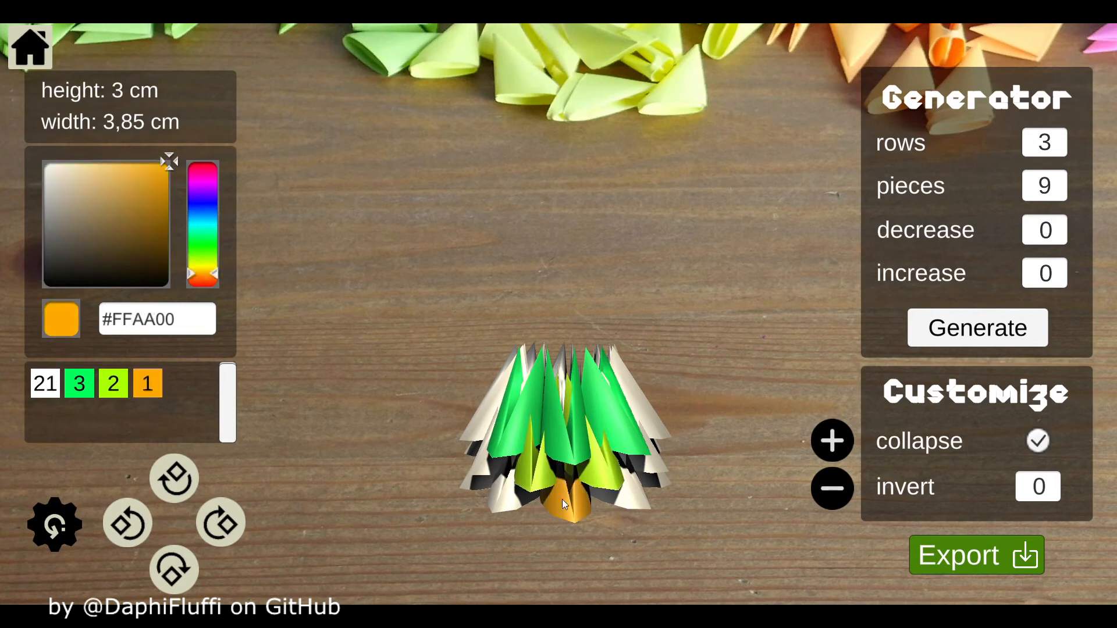
- Color six pieces beside the green, lime and orange ones black (#0A0909), and three pieces at the back magenta (#E81794)
left_click(46, 282)
left_click(494, 401)
left_click(486, 460)
left_click(507, 496)
left_click(633, 494)
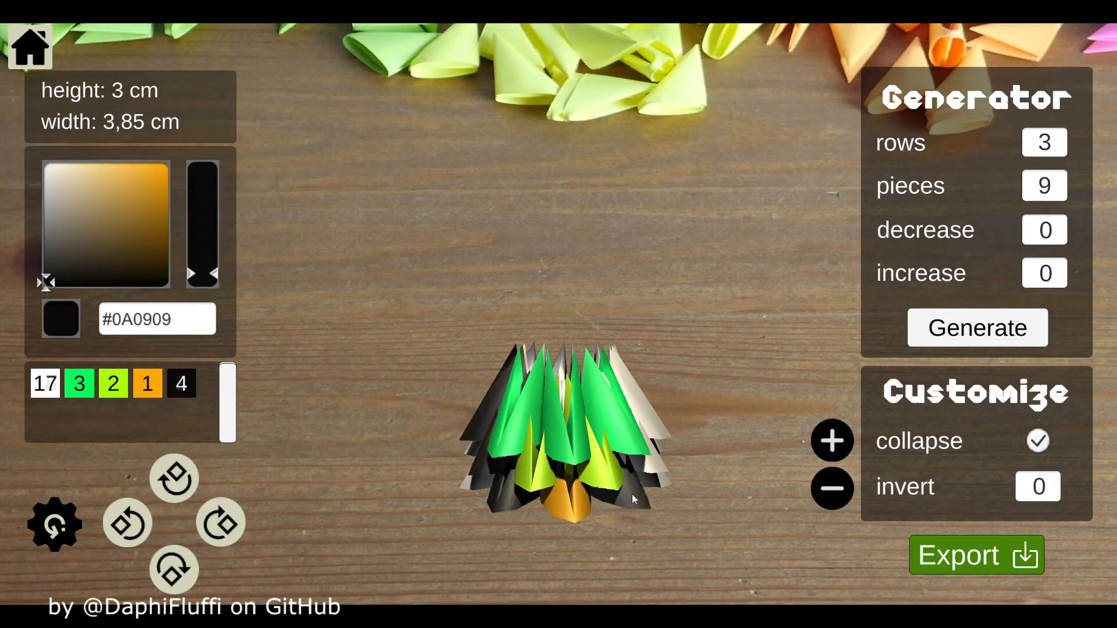
scroll(640, 483, "down", 1)
left_click(650, 436)
left_click(639, 381)
left_click(217, 524)
left_click(224, 524)
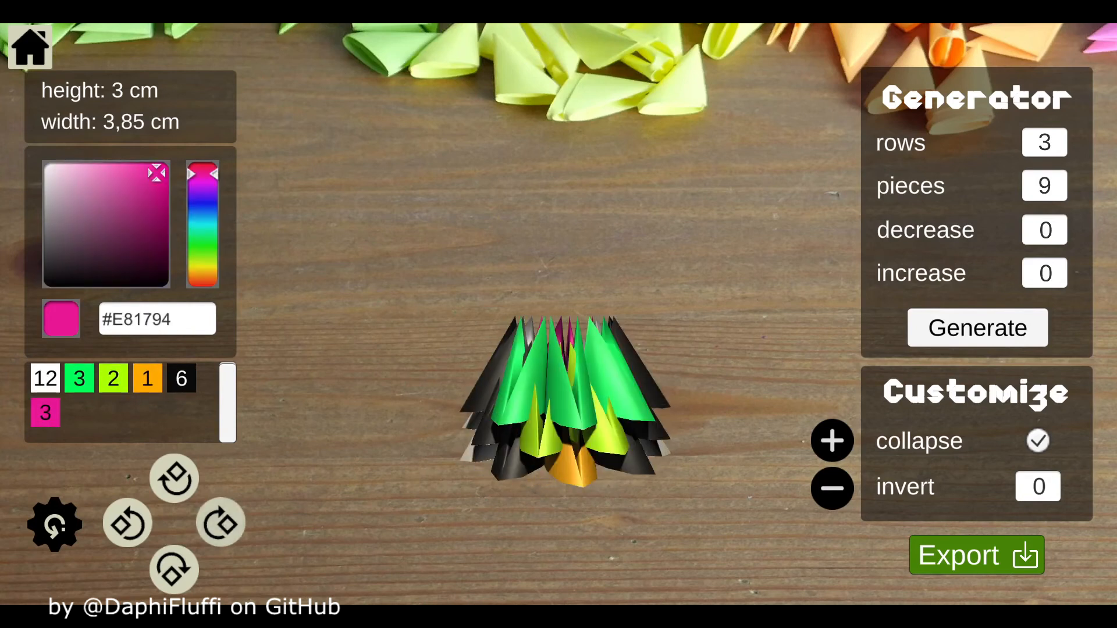
- Export the colored model as an .fbx file named beauty3 in the Desktop exports folder
left_click(949, 558)
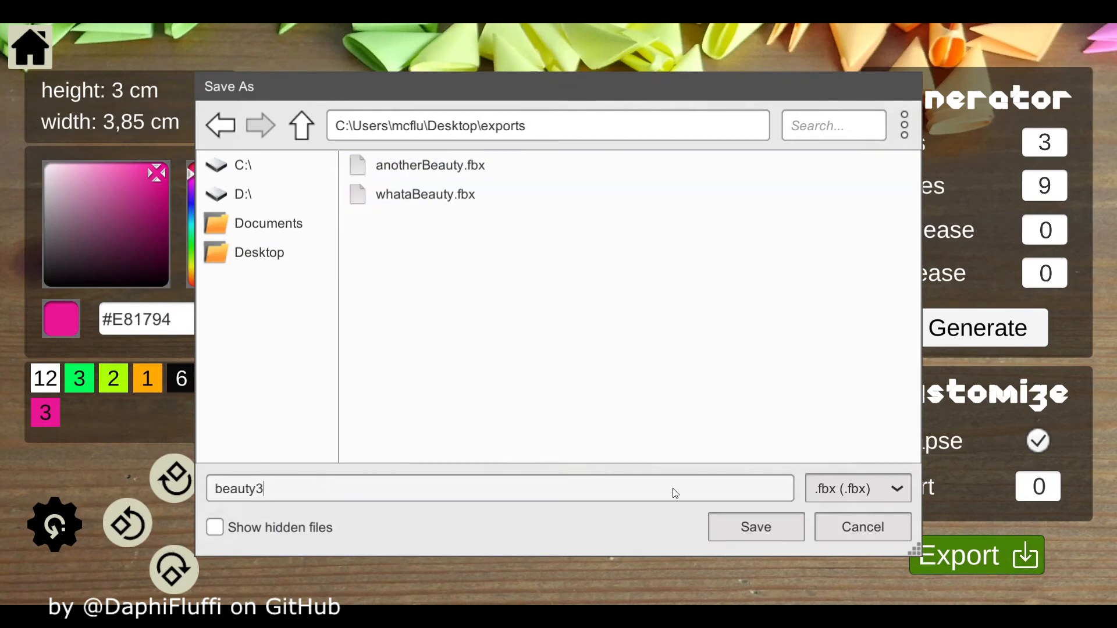
left_click(761, 534)
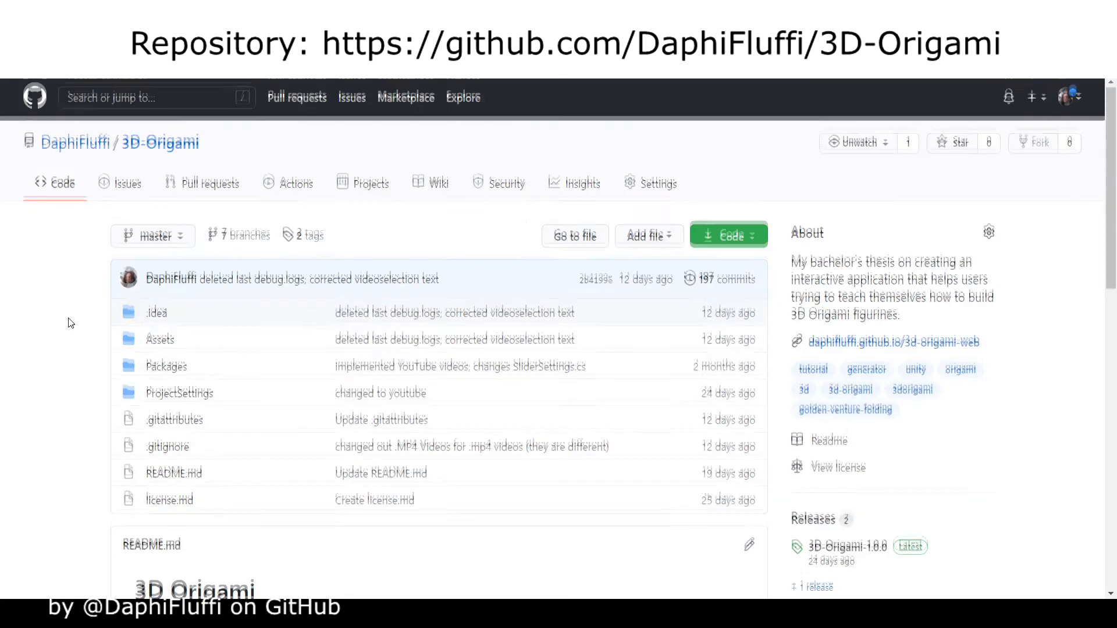
- Switch to the 3D-Origami repository on GitHub and read the README's release, Unity project download, license and attribution sections
scroll(70, 320, "down", 5)
scroll(85, 295, "down", 6)
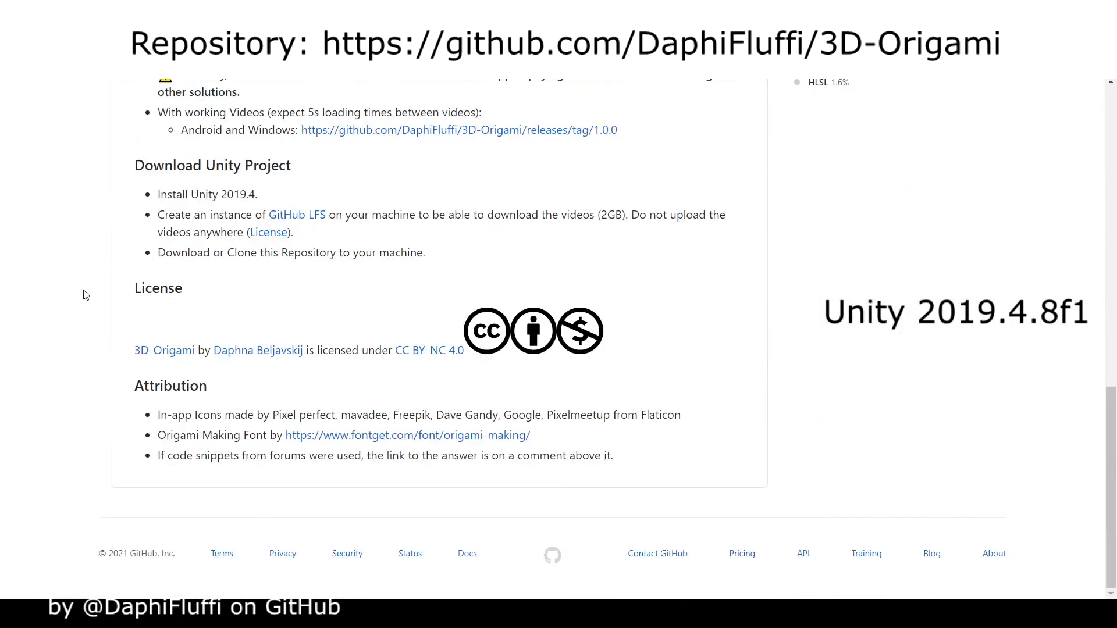
scroll(85, 295, "up", 4)
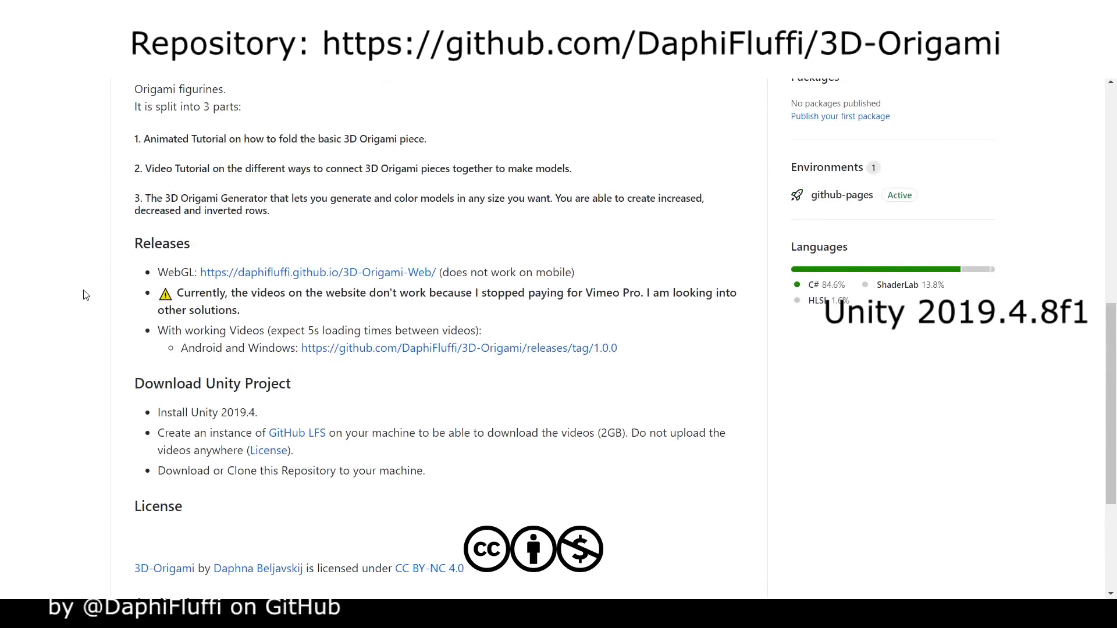
scroll(85, 295, "up", 1)
scroll(86, 295, "up", 8)
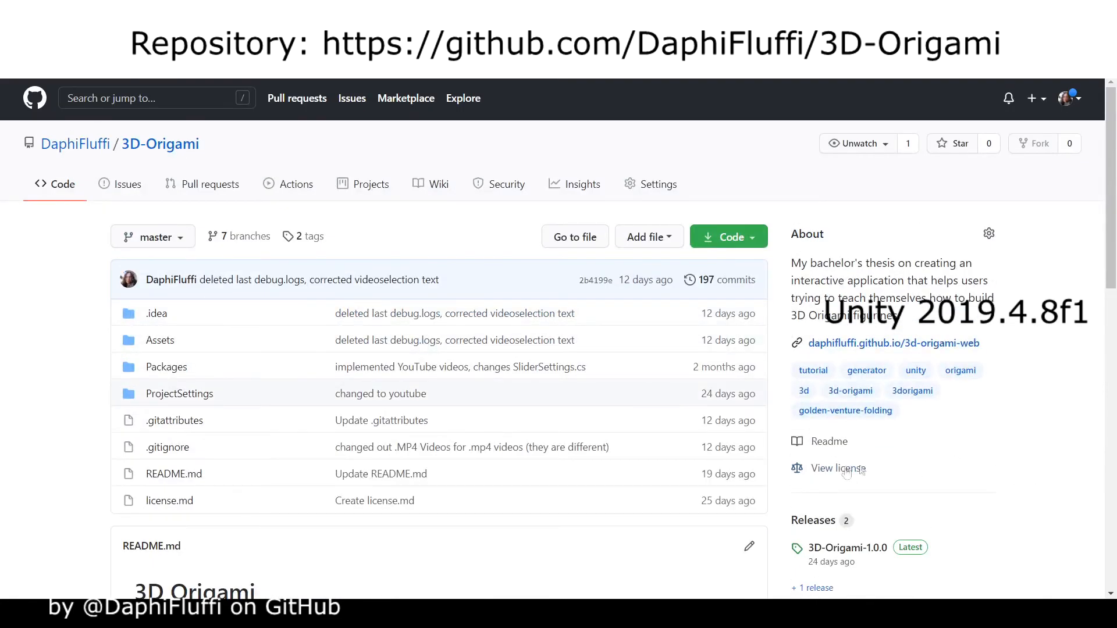
- View the repository's license, and examine the downloadable assets of the 3D-Origami-1.0.0 release
scroll(842, 474, "down", 1)
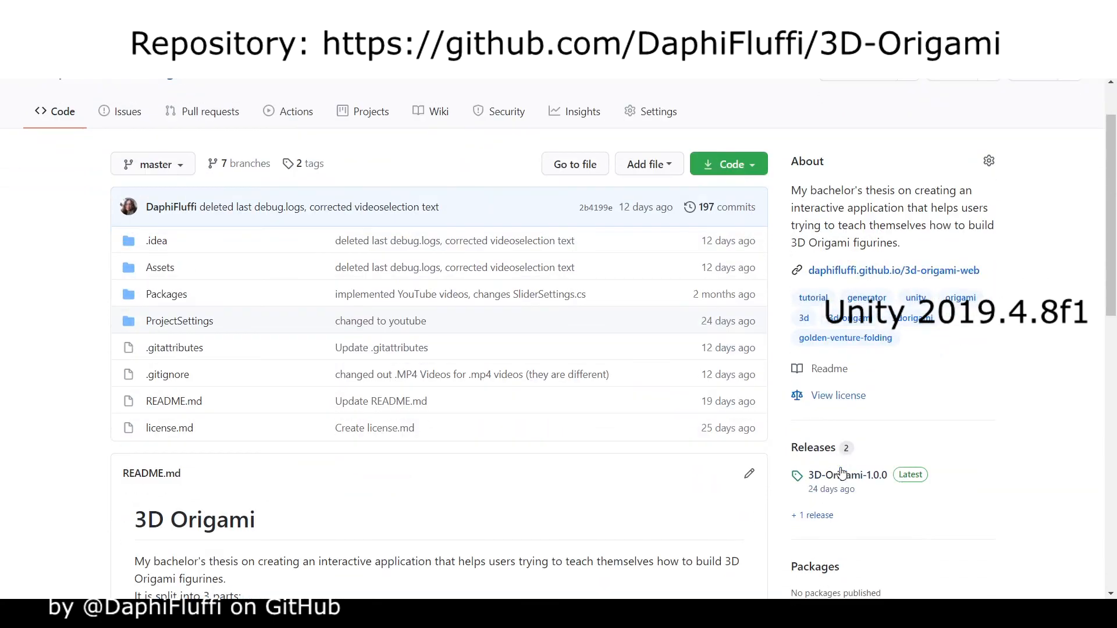
left_click(834, 396)
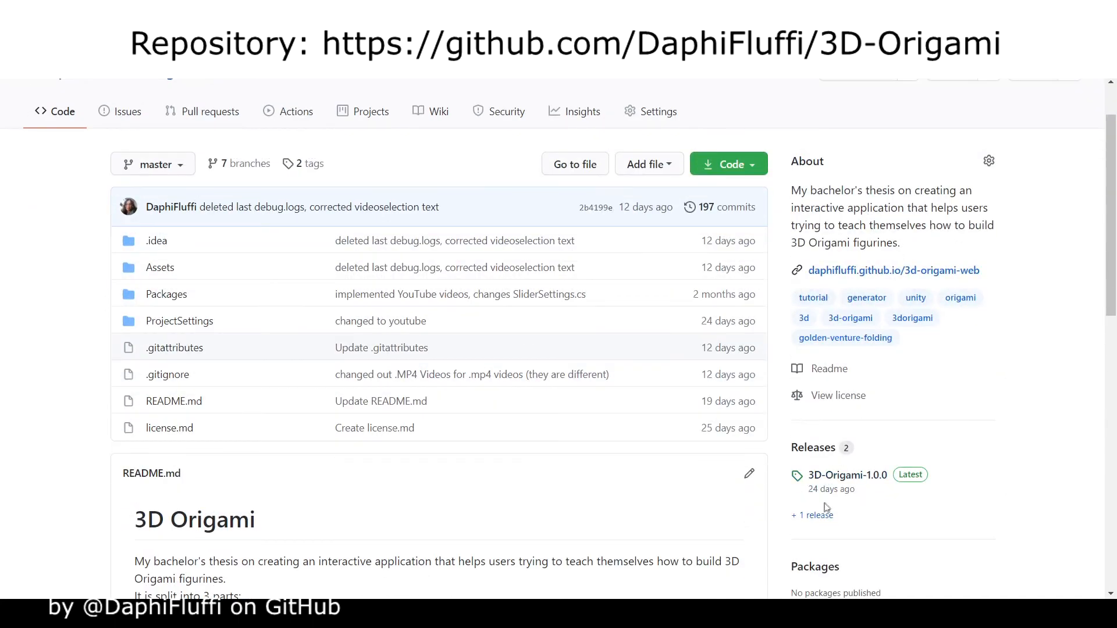
left_click(823, 446)
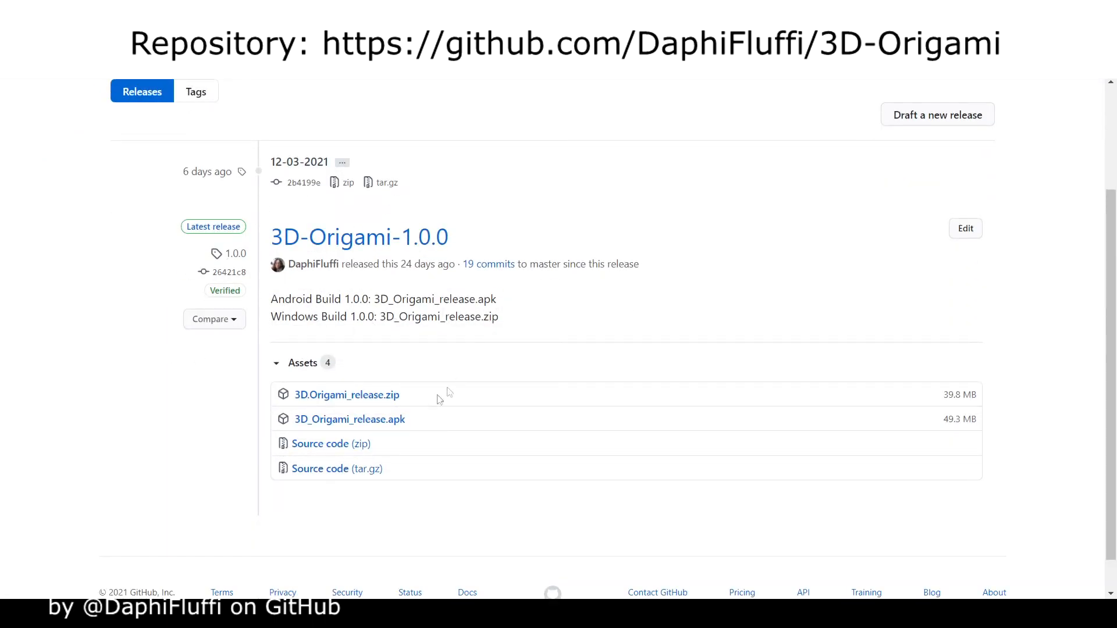
scroll(261, 367, "up", 3)
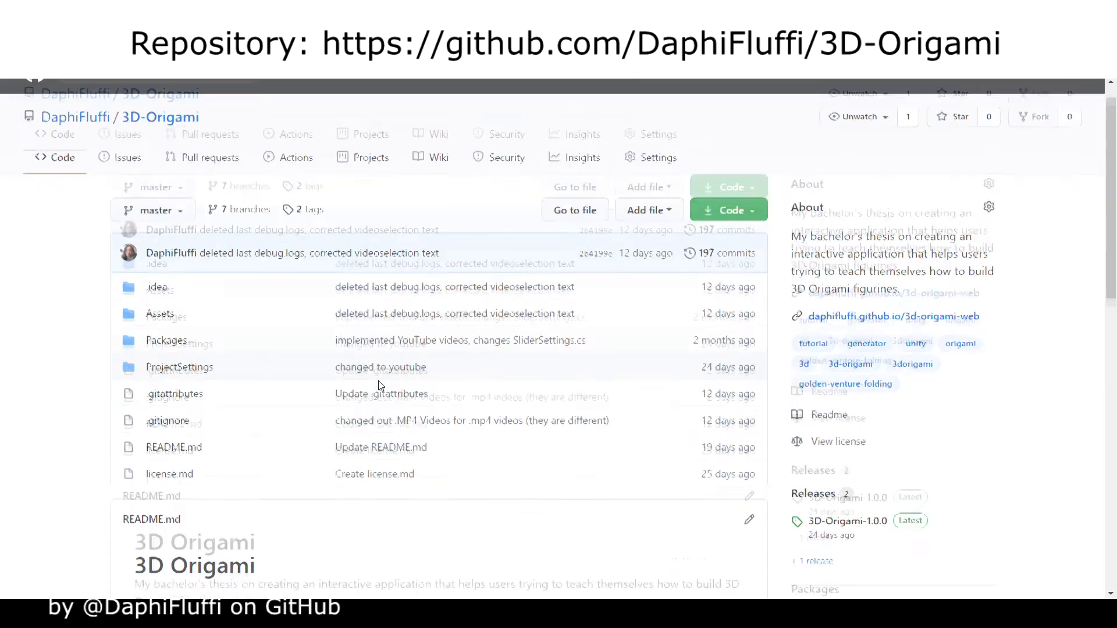
- Open the WebGL version of 3D Origami through the link in the README's Releases section
scroll(378, 380, "down", 7)
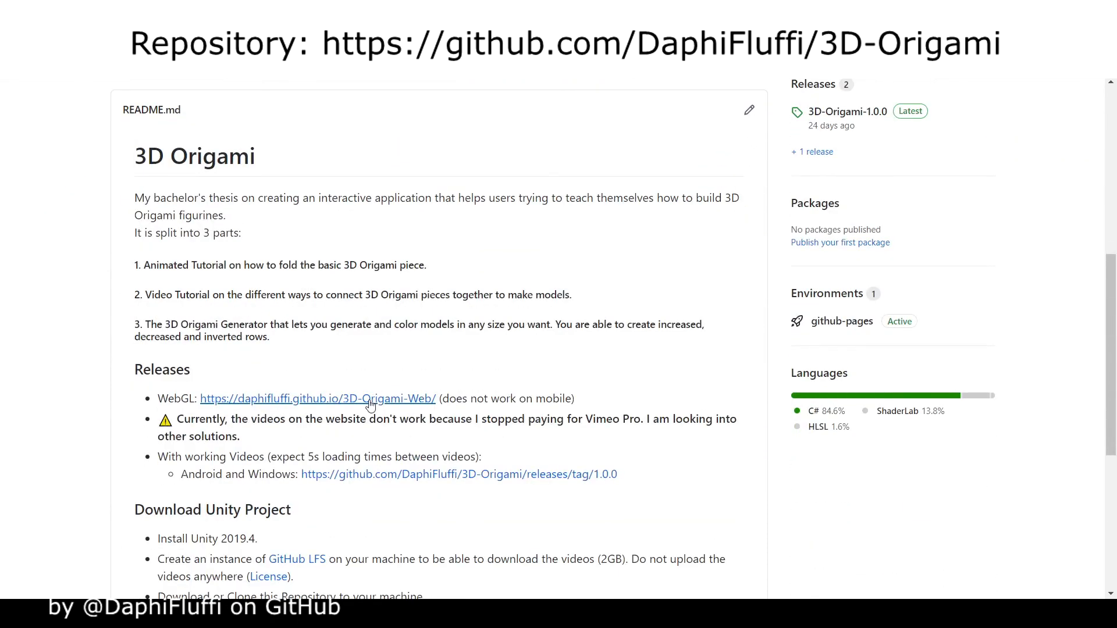
left_click(369, 400)
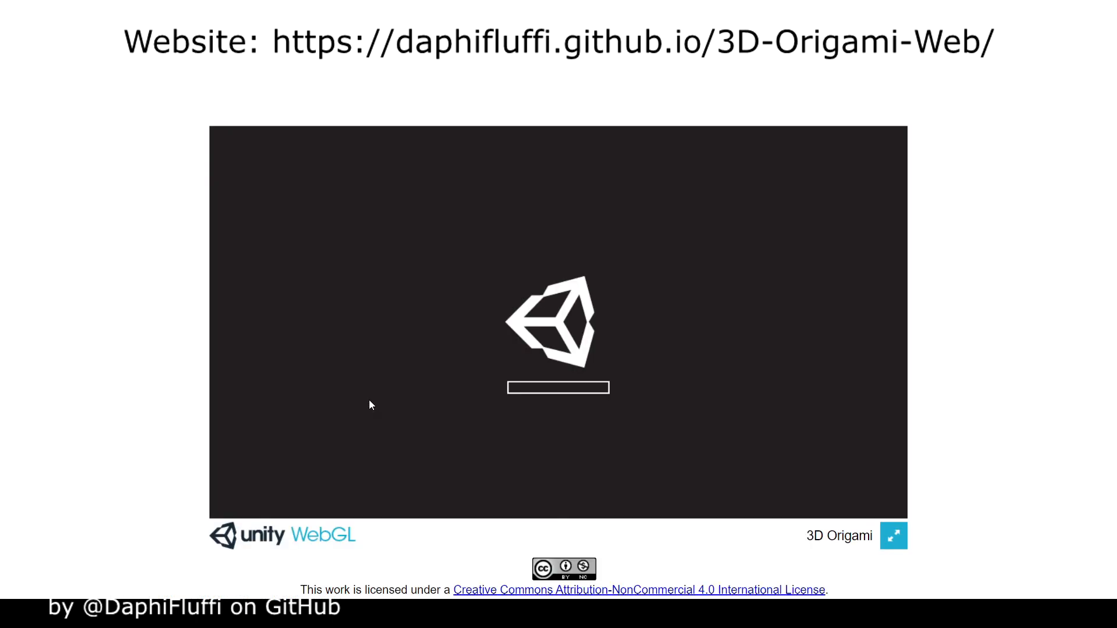